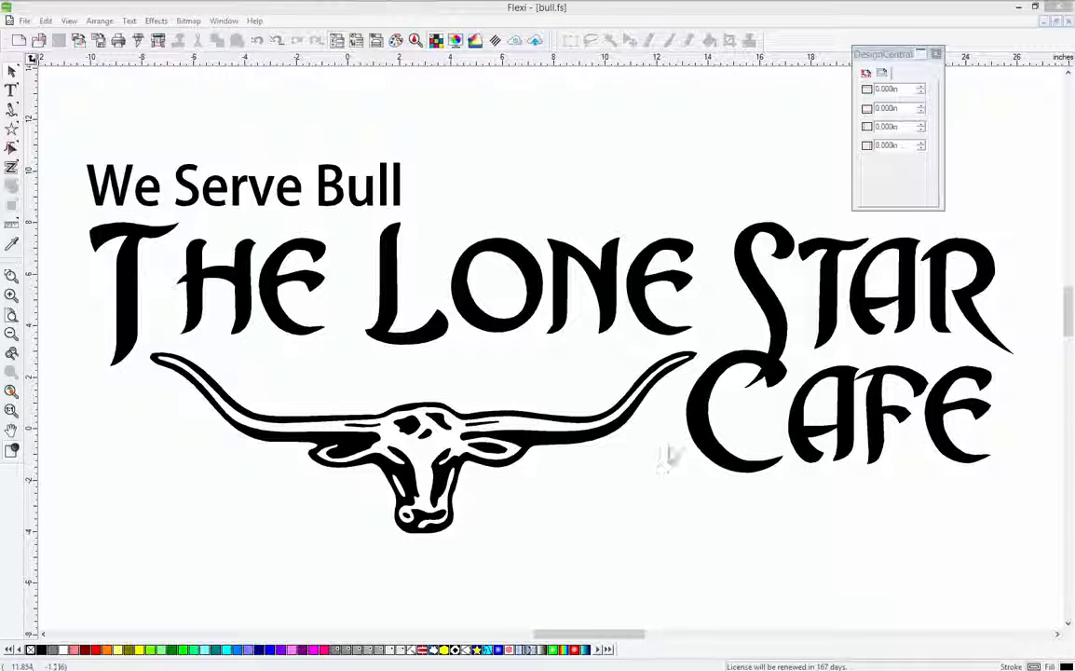
Weld the overlapping letters of the "The Lone Star Cafe" text, using the outline view for the edit and restoring the filled view
left_click(12, 451)
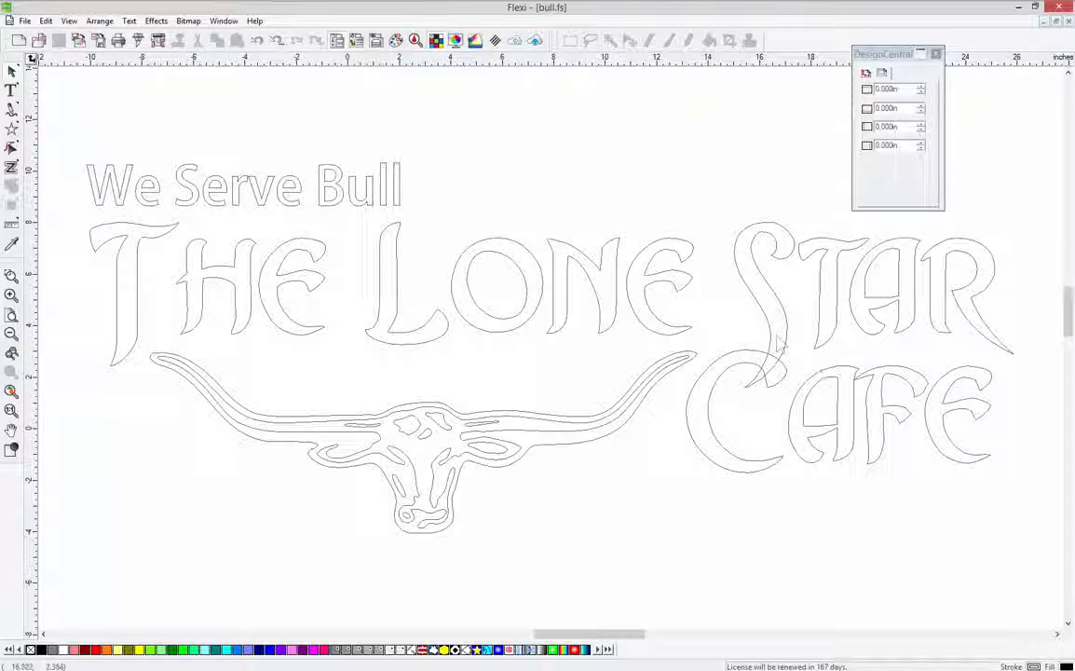
left_click(780, 380)
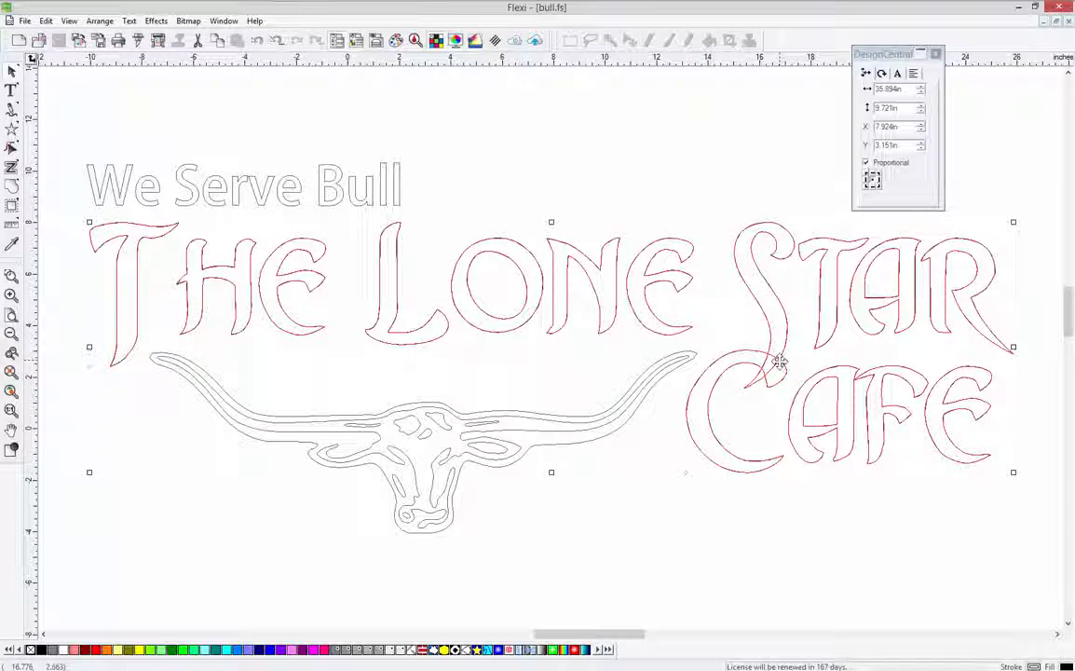
right_click(779, 364)
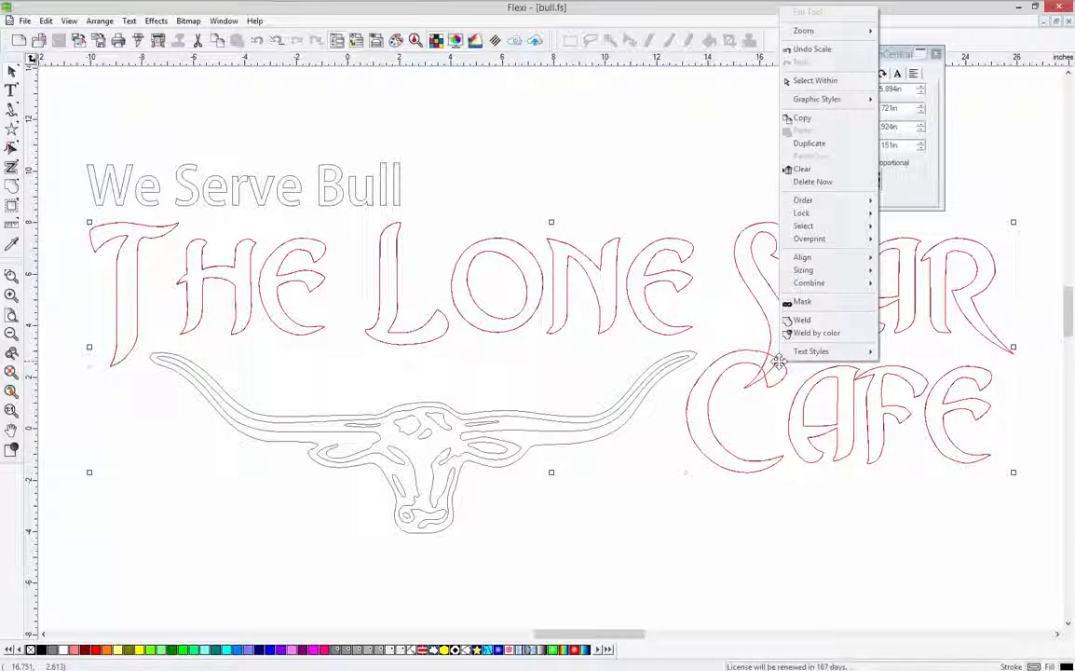
left_click(802, 320)
left_click(821, 517)
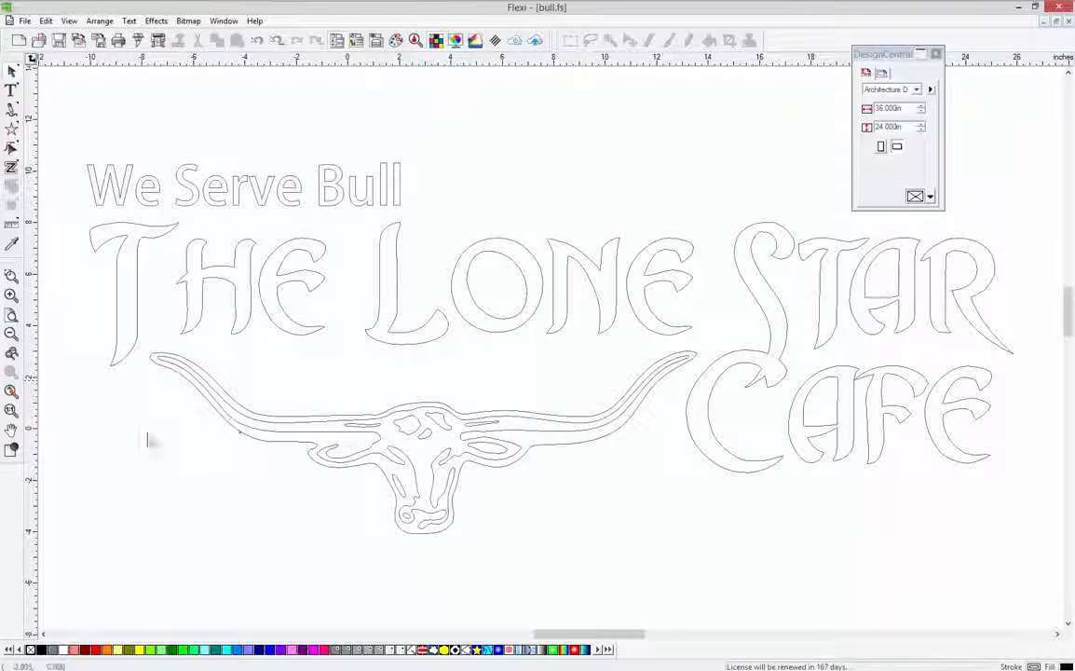
left_click(12, 449)
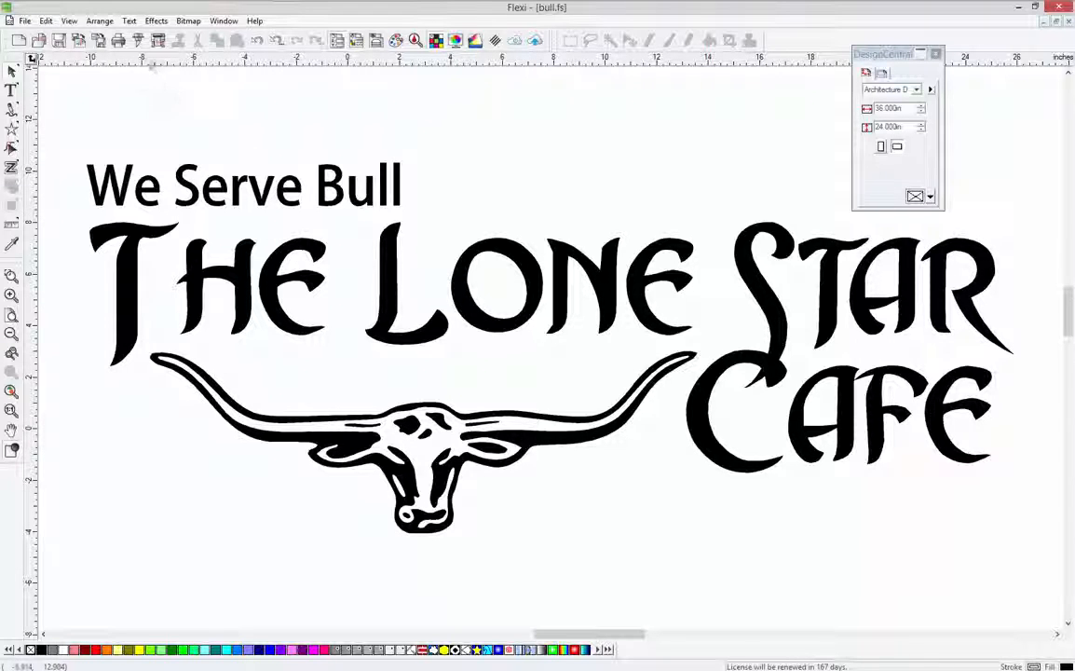
Open the Cut/Plot setup for the design with the production manager on this computer (Local), and maximize its window
left_click(138, 42)
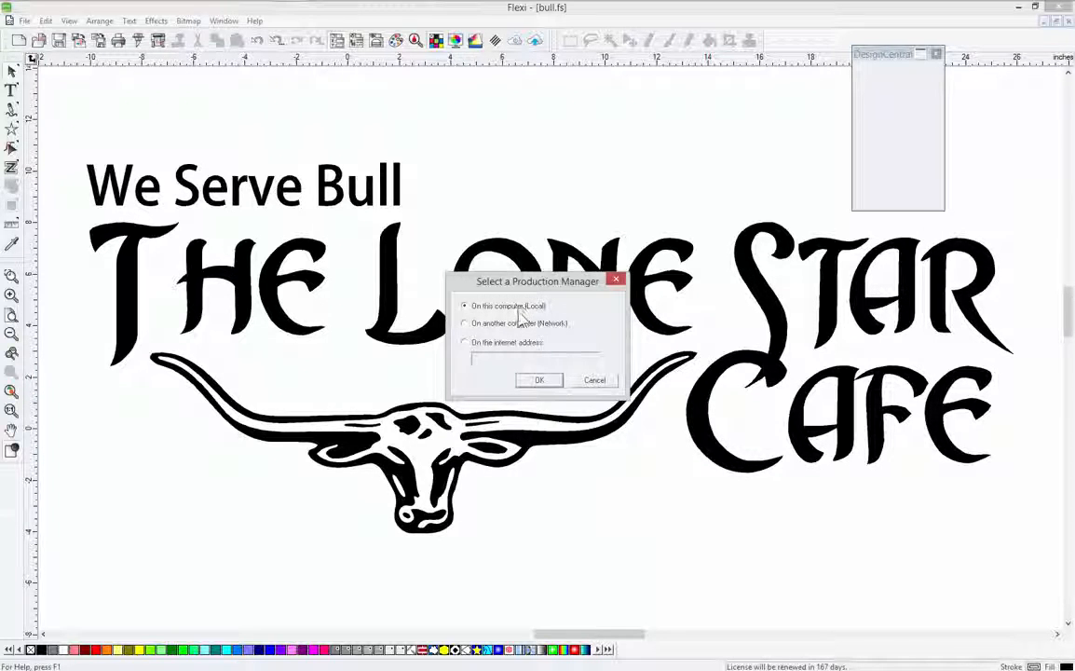
left_click(540, 381)
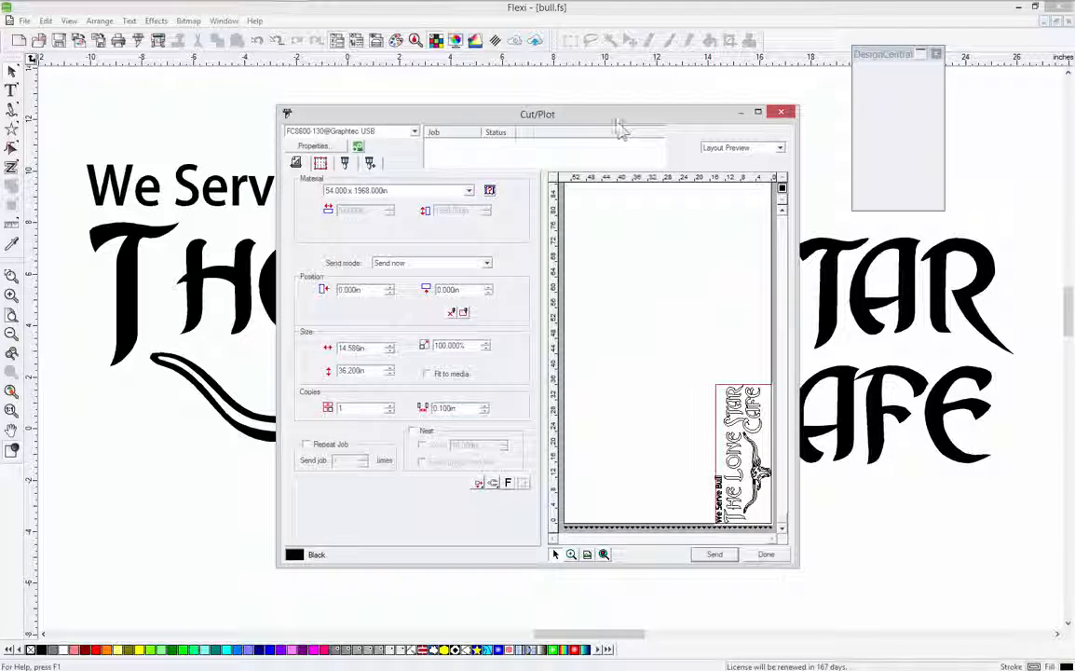
left_click(757, 113)
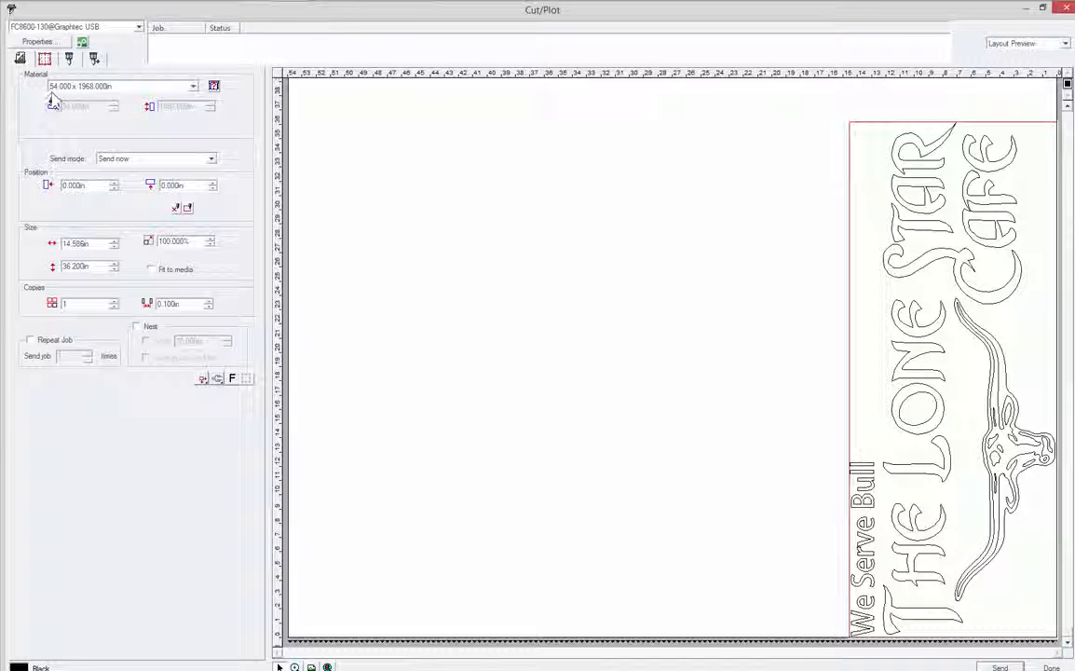
Rotate the cut job so the design lies horizontally across the material width, placed at the origin
left_click(217, 378)
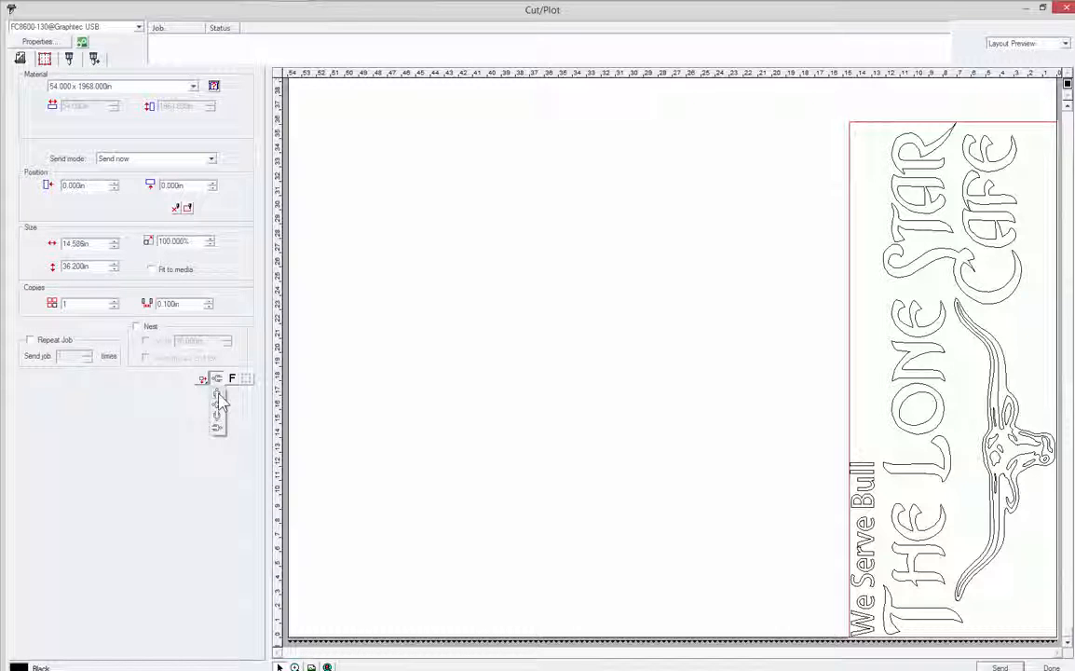
left_click(220, 399)
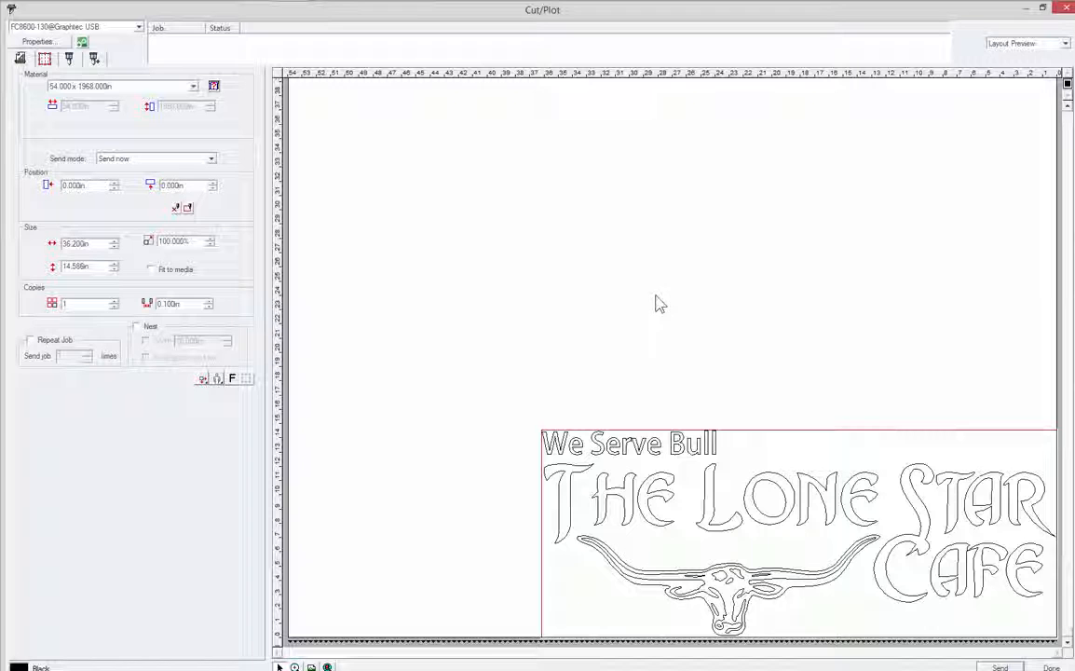
left_click_drag(750, 503, 809, 559)
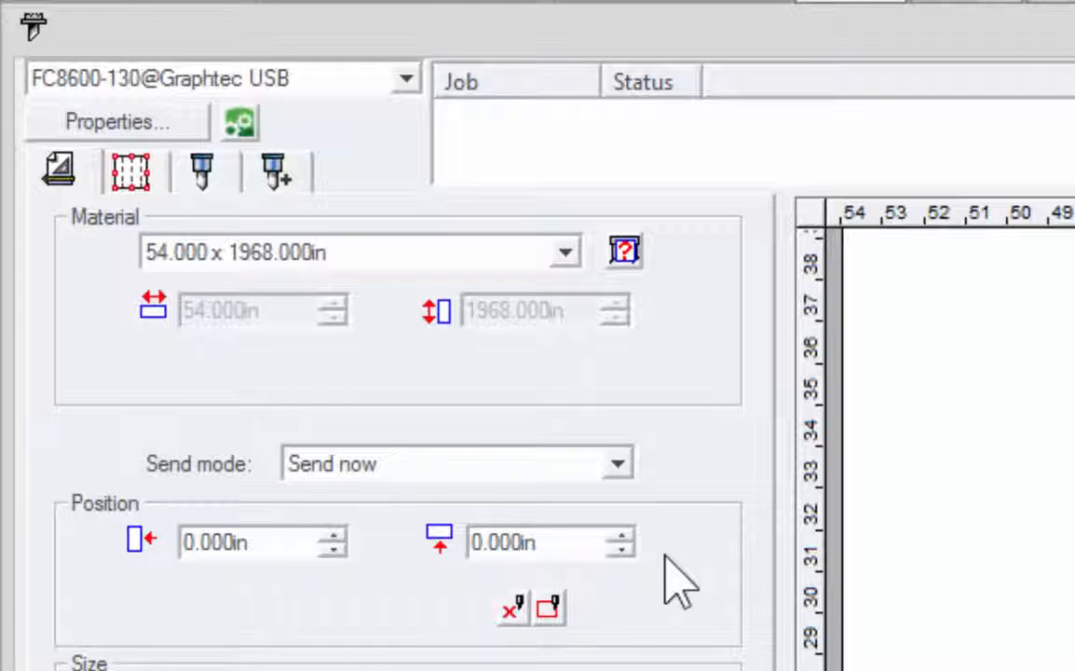
Change the material size to User defined with a width of 52.700 in
left_click(564, 251)
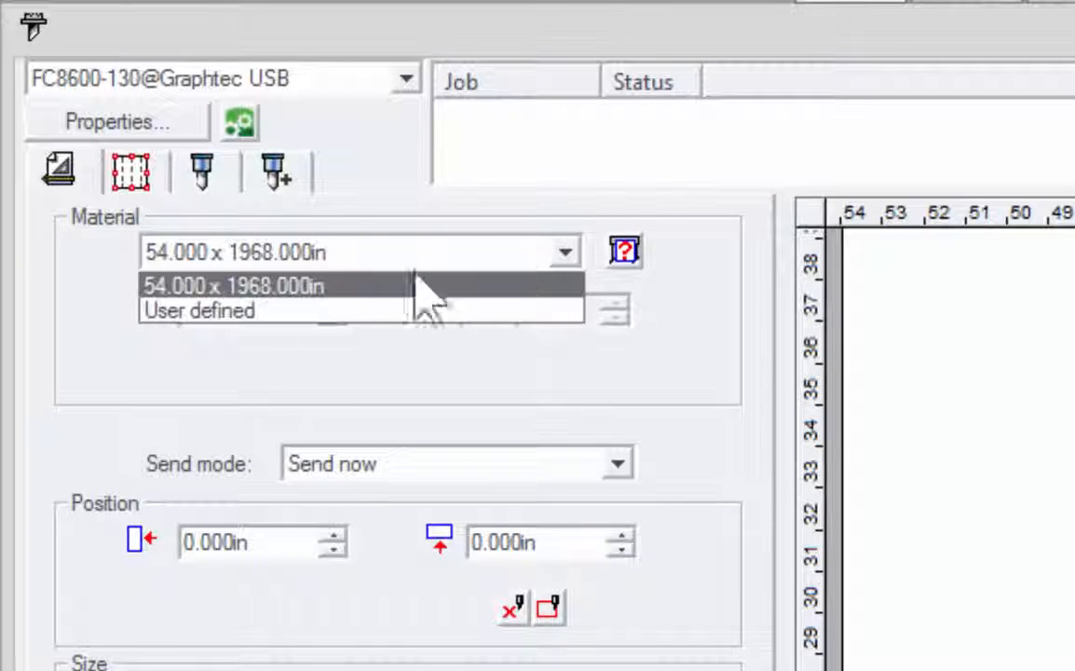
left_click(273, 310)
double_click(264, 313)
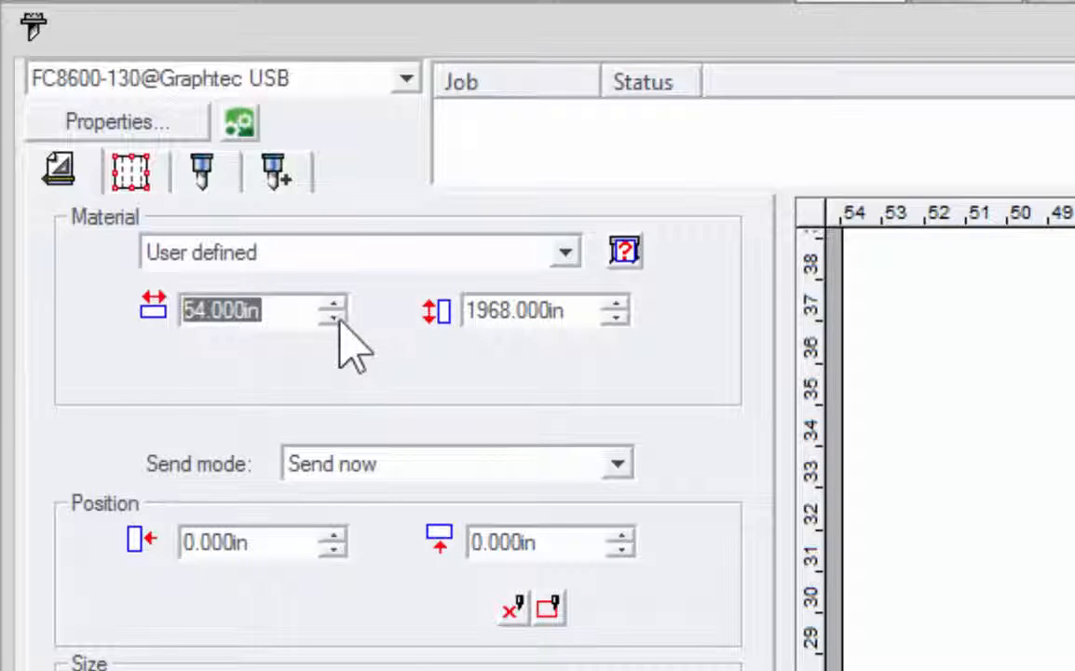
left_click_drag(339, 322, 333, 320)
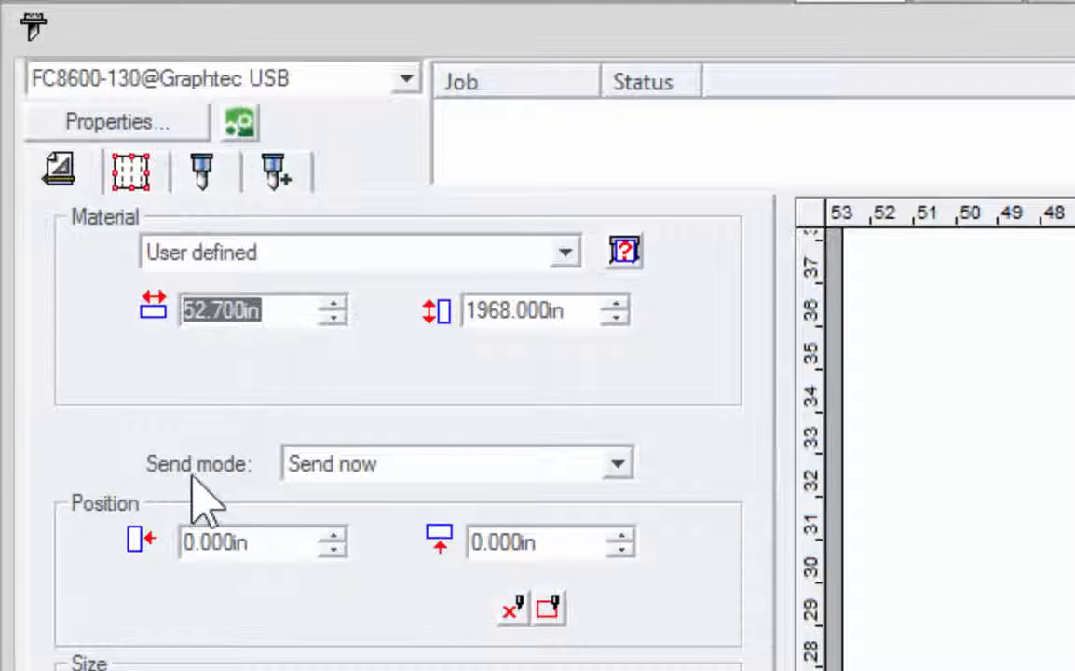
Set the job's send mode to Hold in list
left_click(620, 462)
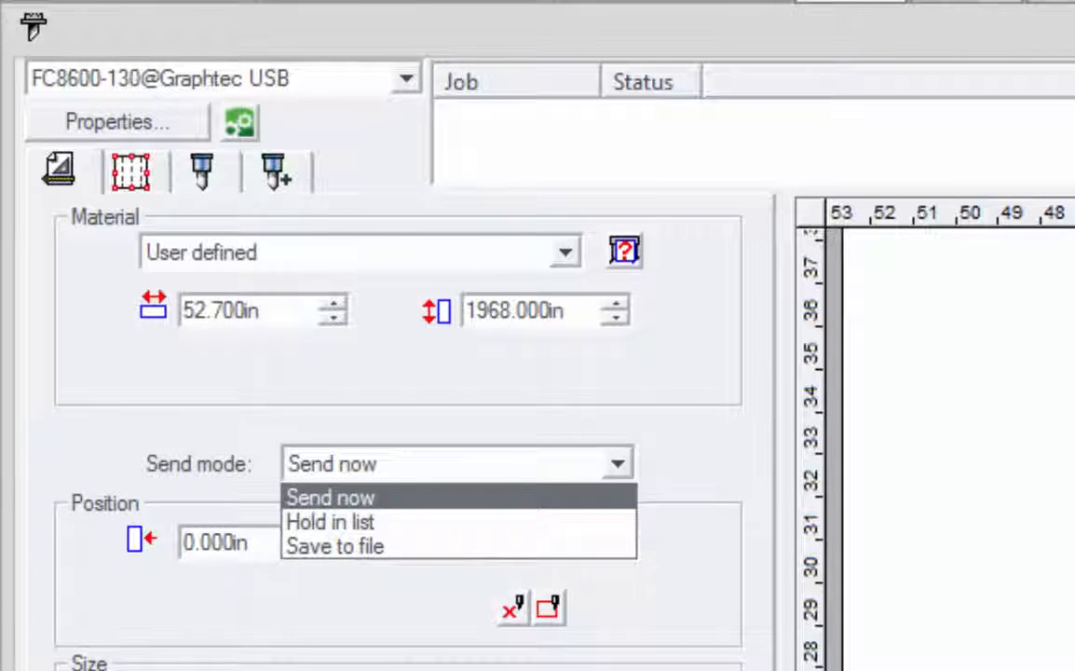
key("Return")
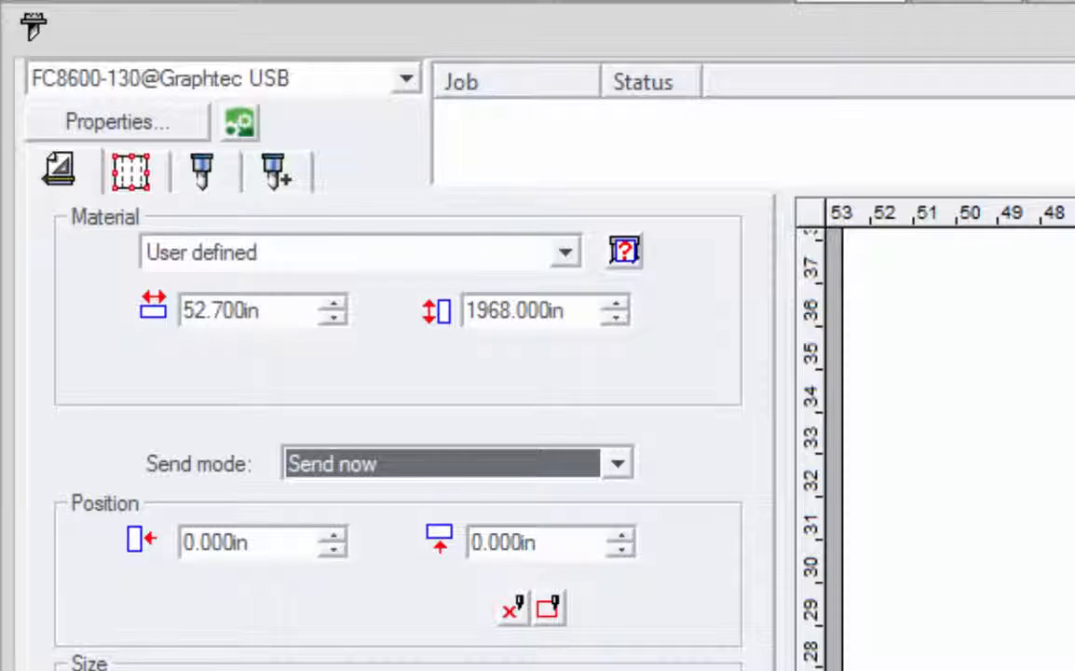
left_click(479, 466)
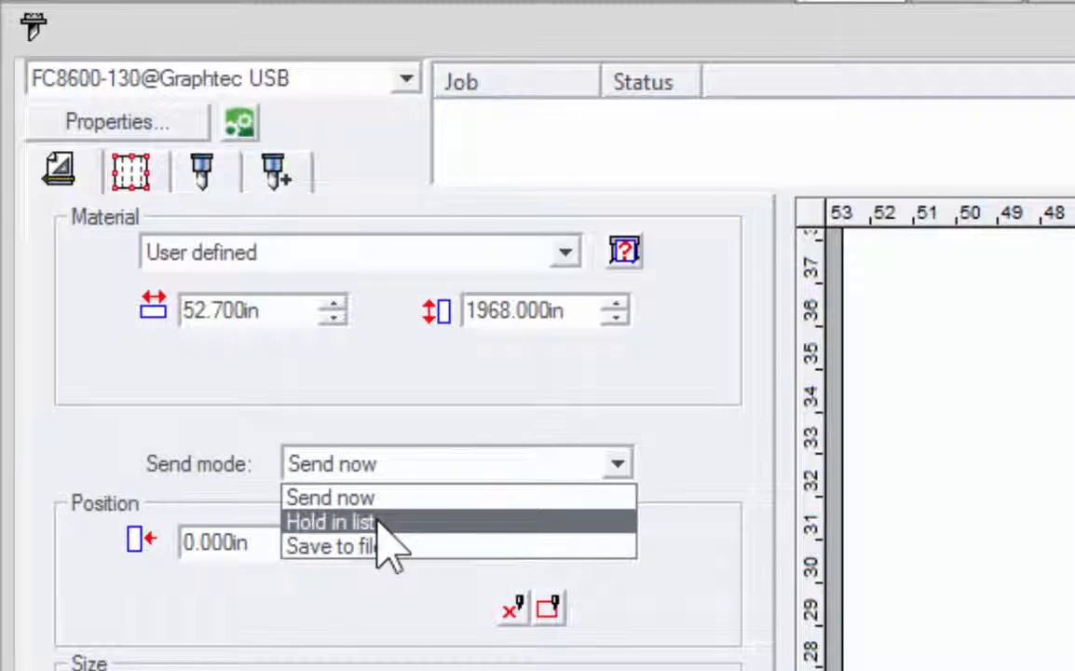
left_click(376, 518)
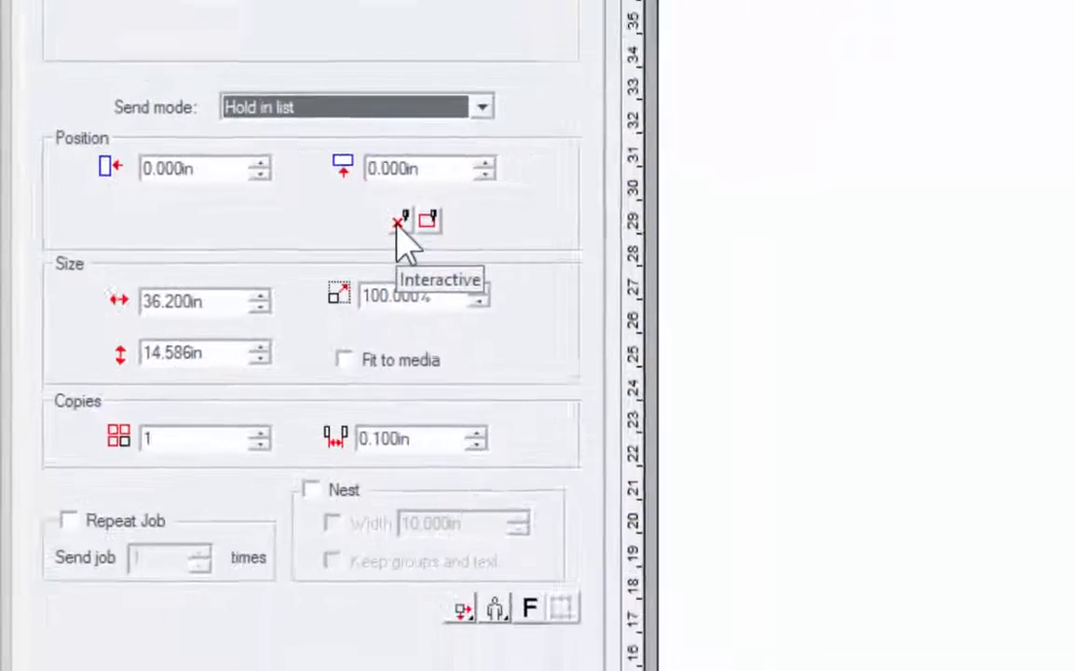
Try moving the design about 8.5 in across and 4.2 in along the material, and return it to the origin
left_click_drag(585, 424, 460, 362)
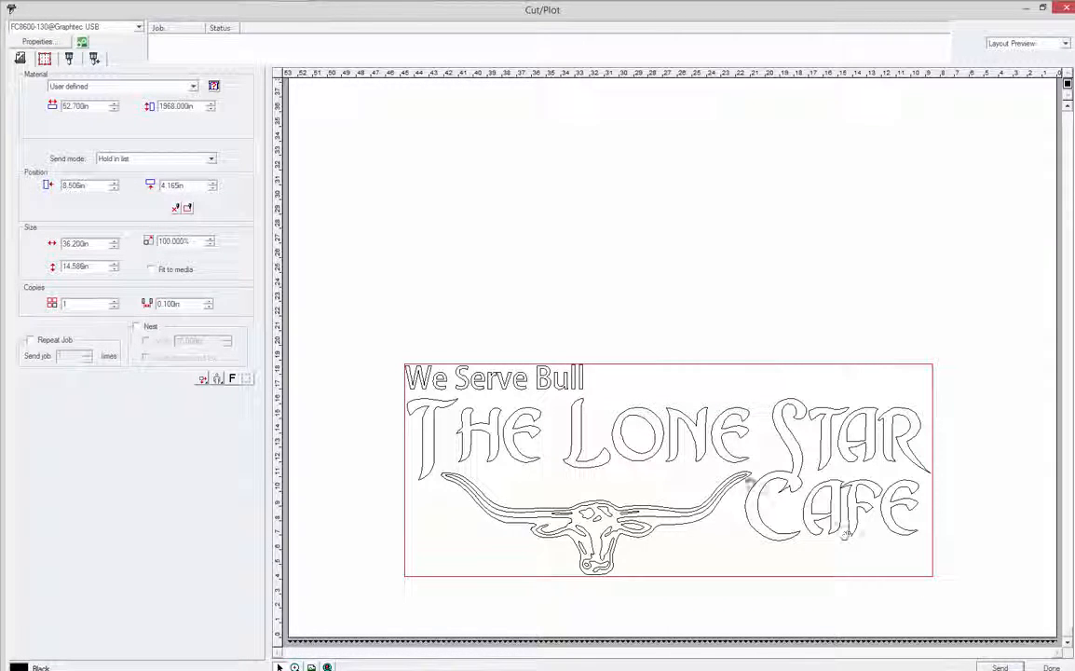
left_click_drag(764, 471, 890, 533)
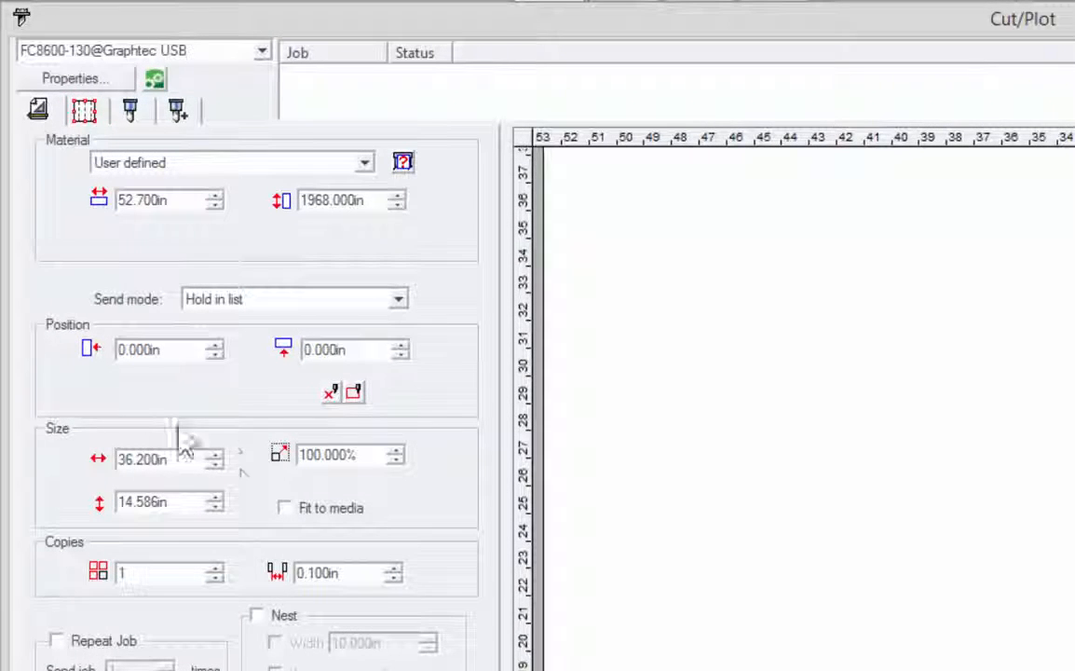
Try Fit to media on the design, turn it off again and restore the scale to 100%
left_click(285, 508)
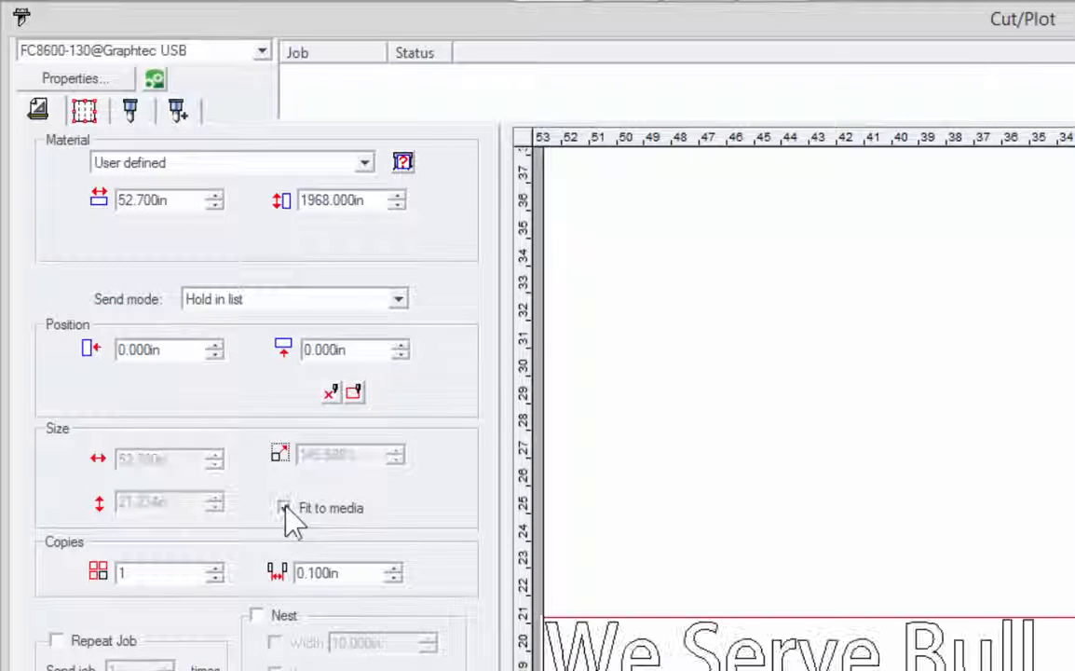
left_click(284, 509)
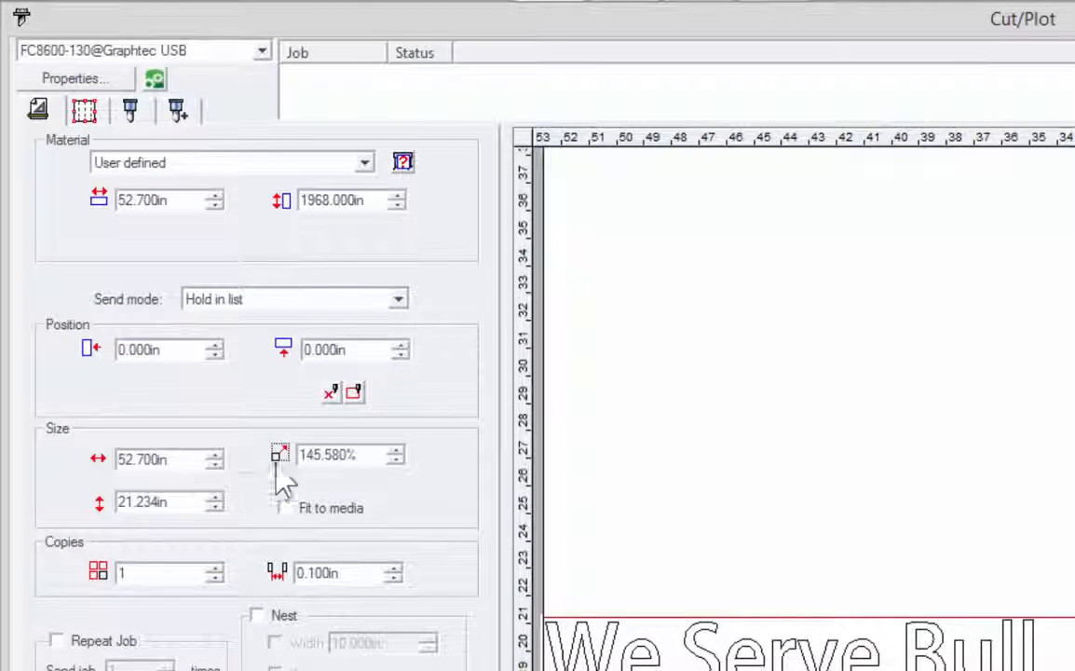
left_click(370, 454)
left_click_drag(371, 455, 271, 467)
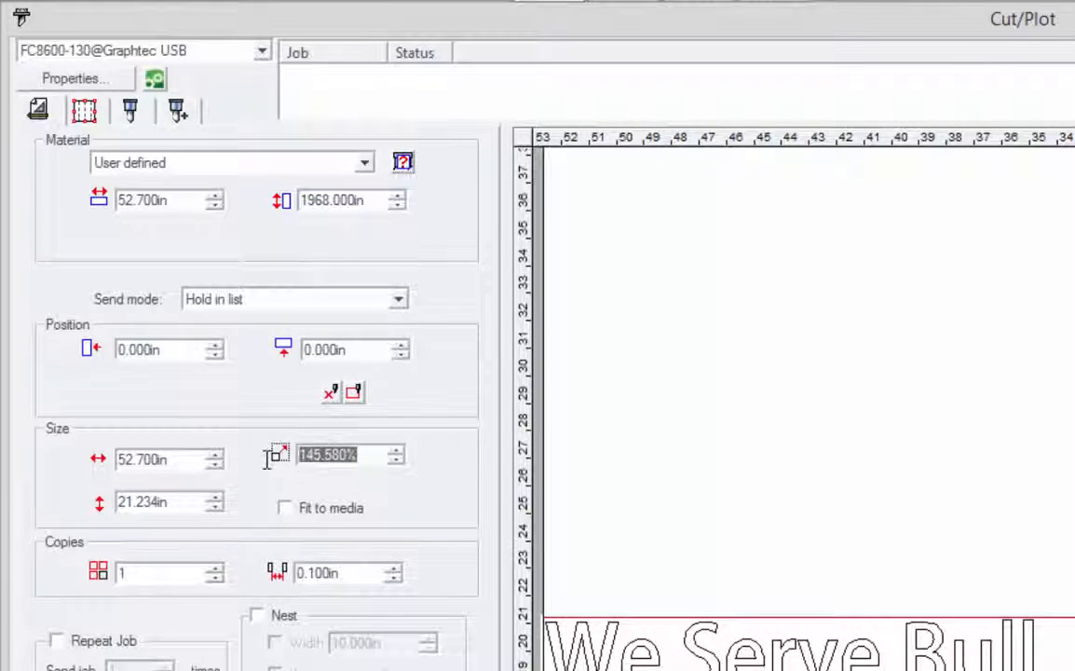
type("1000")
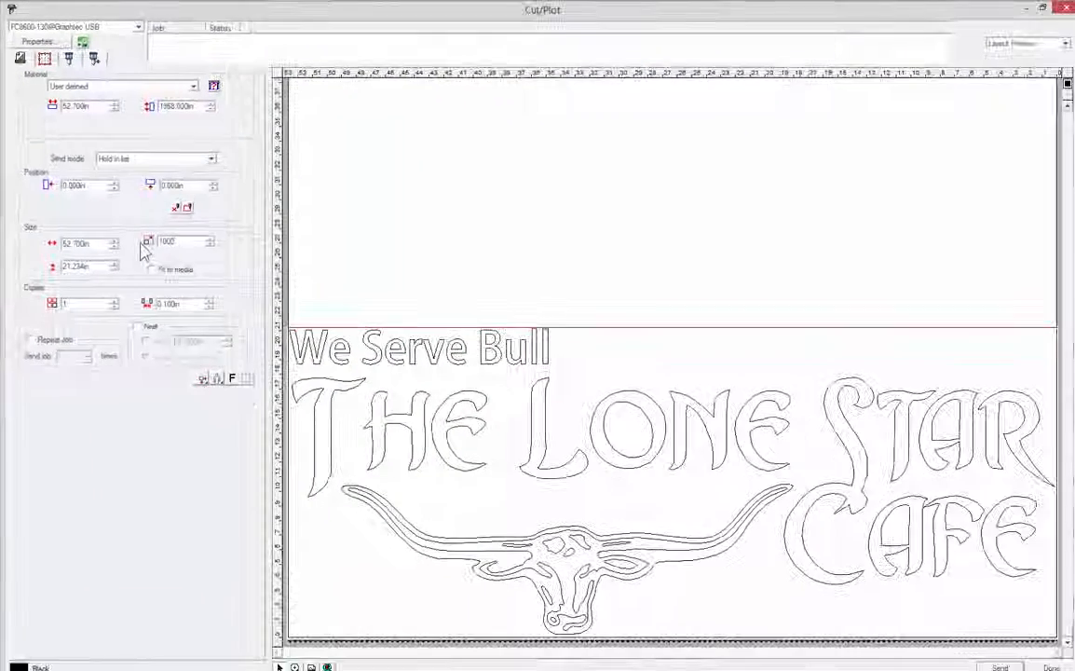
key("Tab")
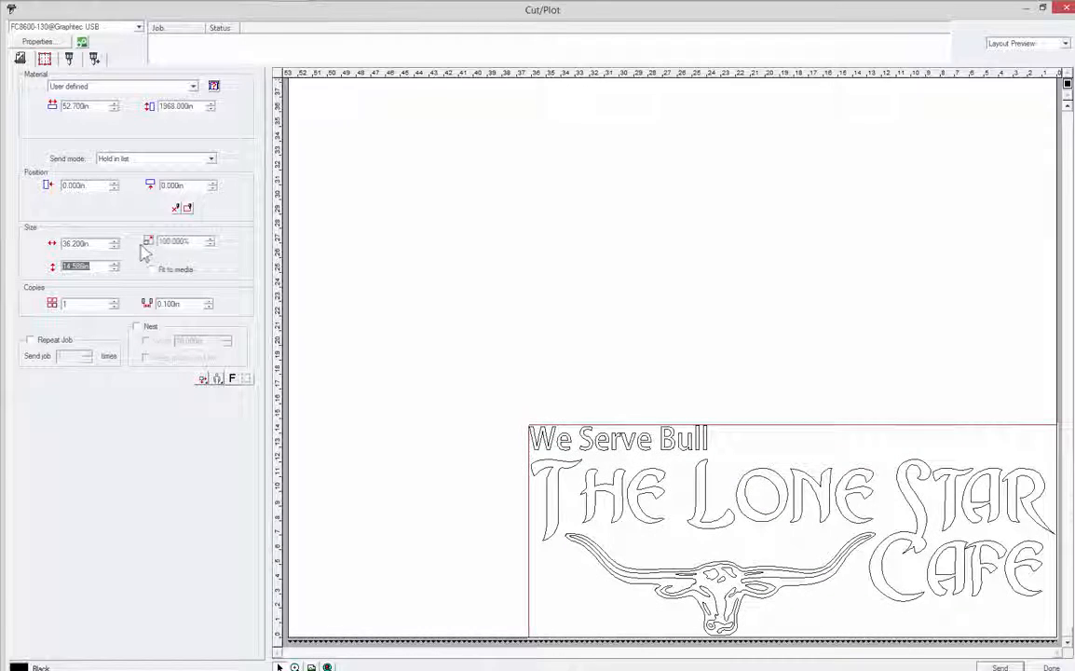
Set the number of copies to 3 with a spacing of 0.700 in between them
left_click(113, 301)
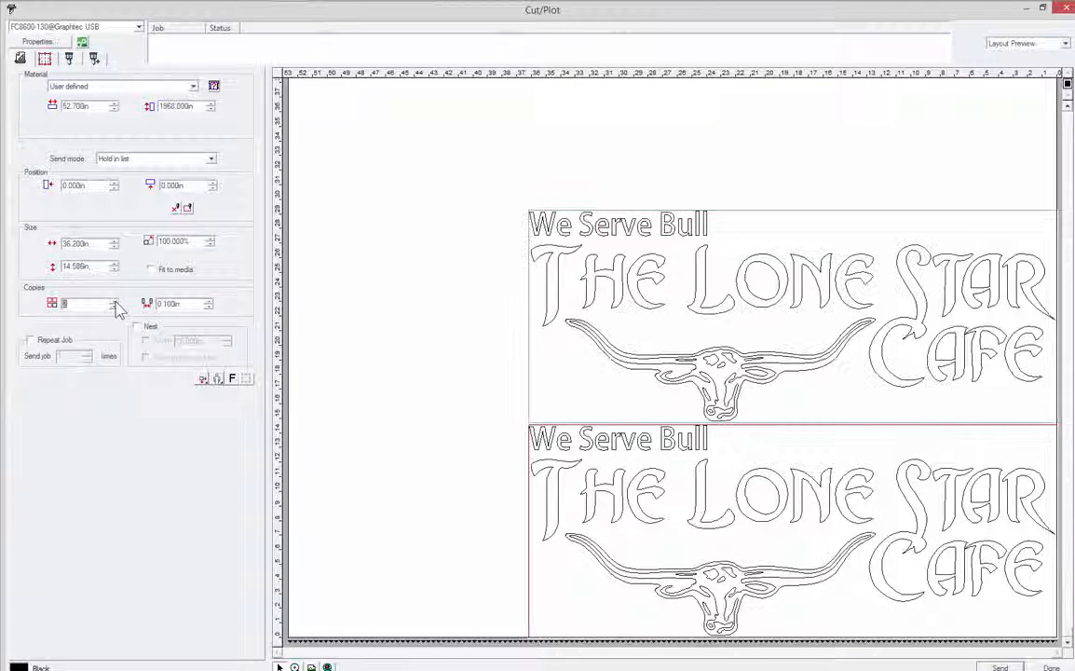
left_click(113, 301)
left_click(209, 300)
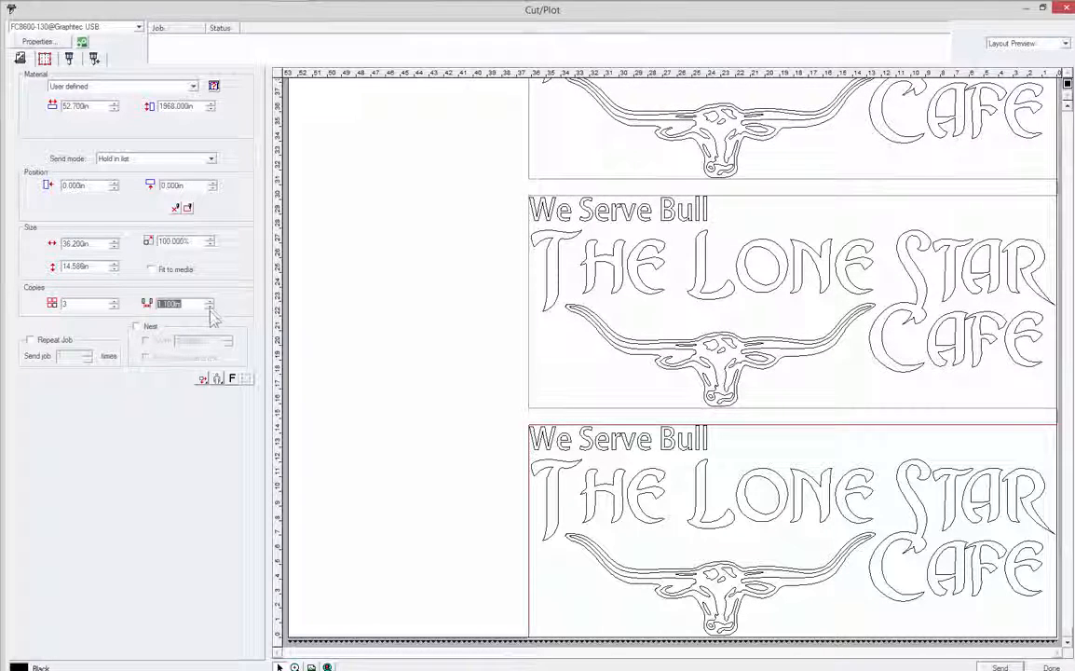
left_click(210, 307)
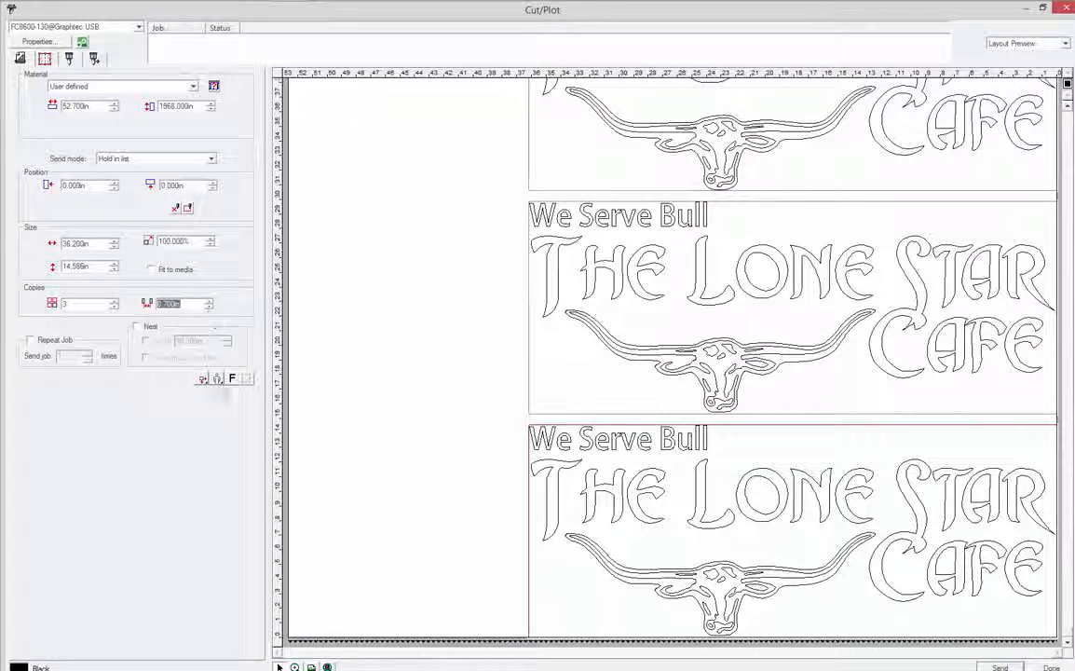
Try rotating the three copies to run vertically along the material, and restore the horizontal orientation
left_click(217, 377)
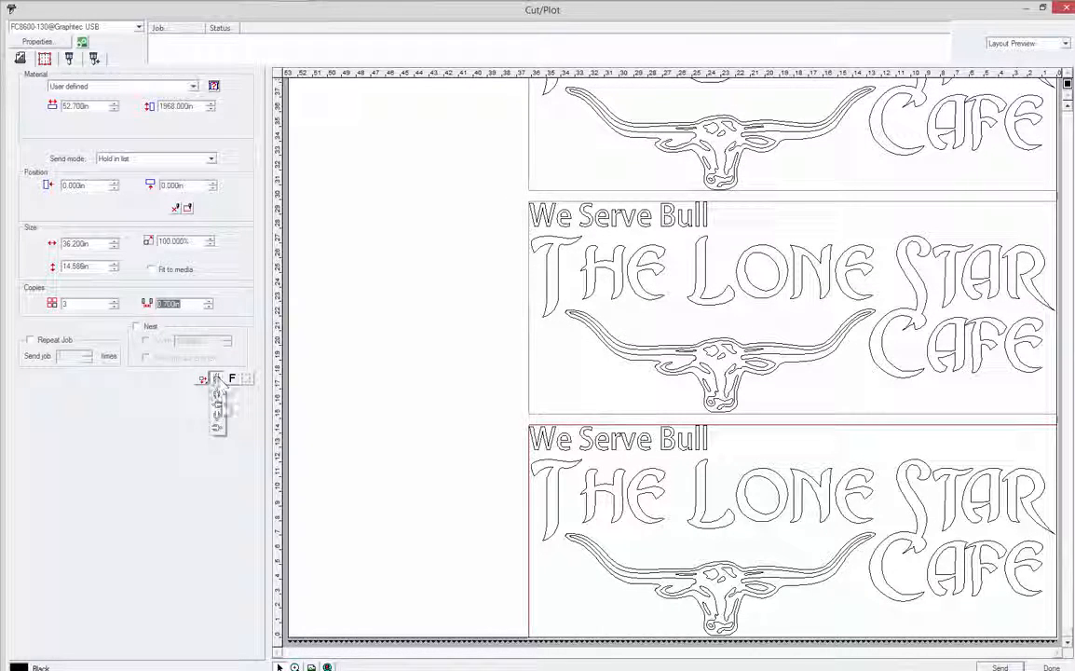
left_click(218, 408)
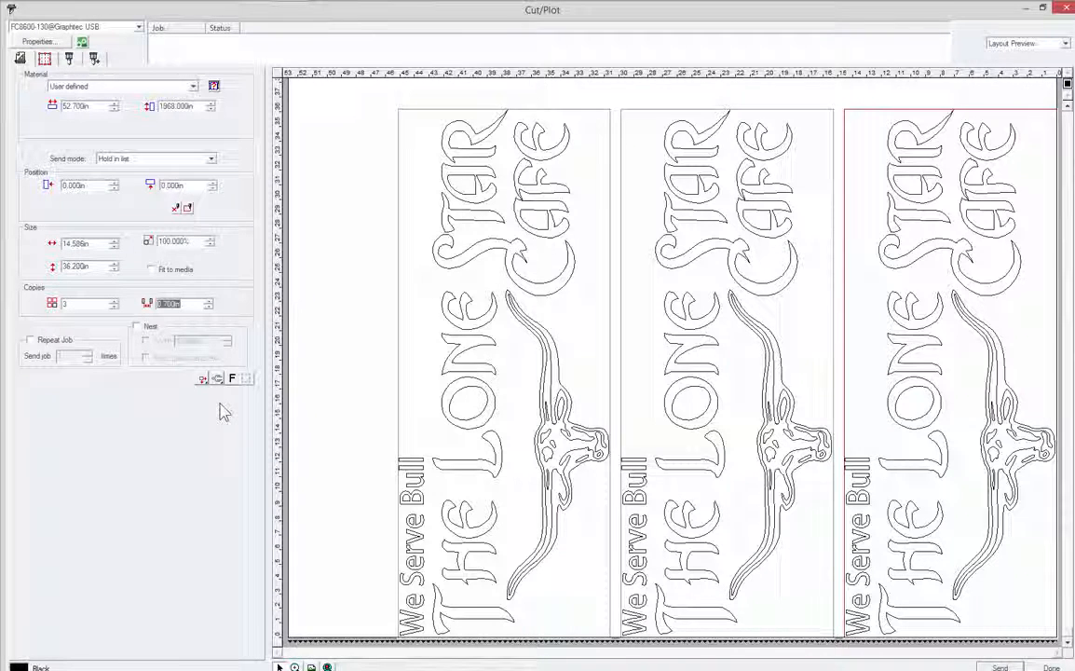
left_click(217, 378)
left_click(219, 393)
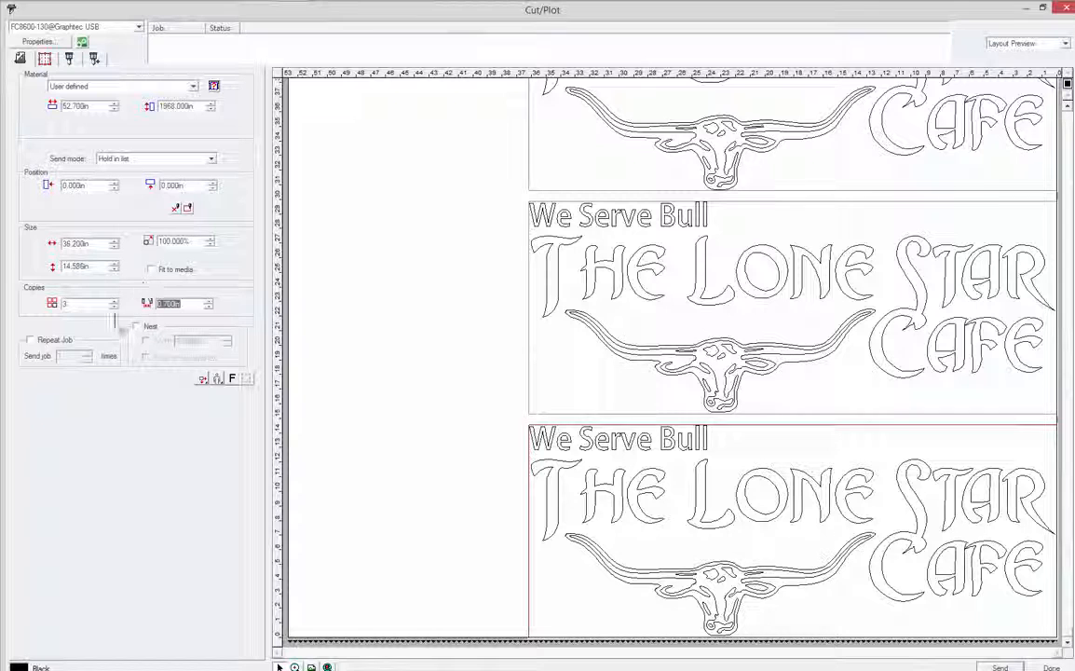
Reduce the number of copies to 1
left_click(113, 306)
left_click(113, 308)
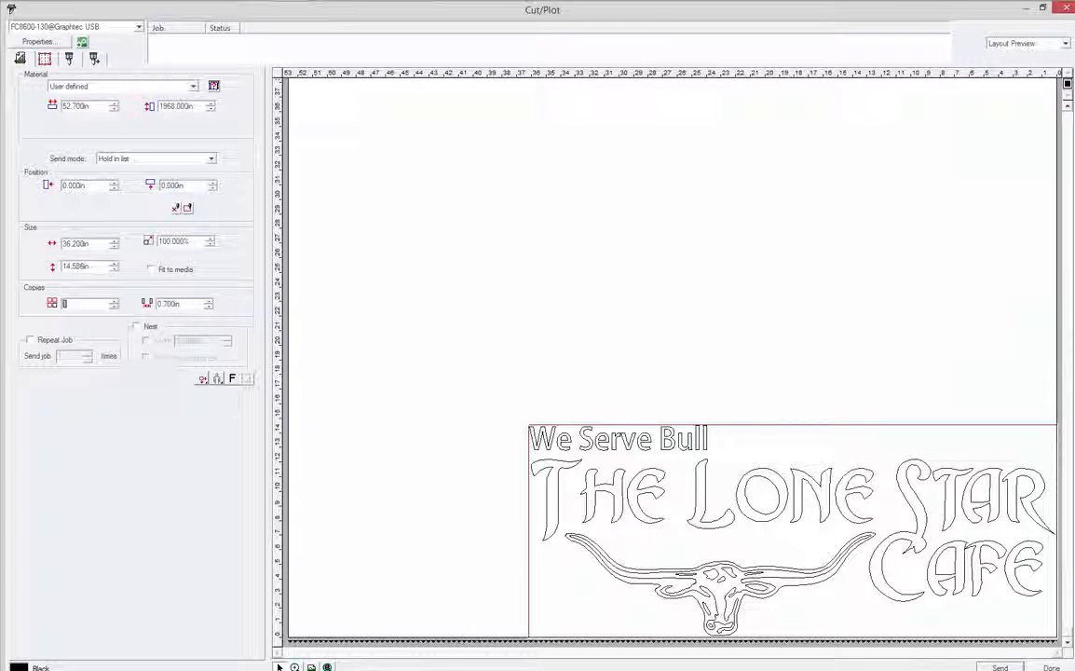
Try mirroring the design in the layout preview and turn the mirroring off again
left_click(232, 379)
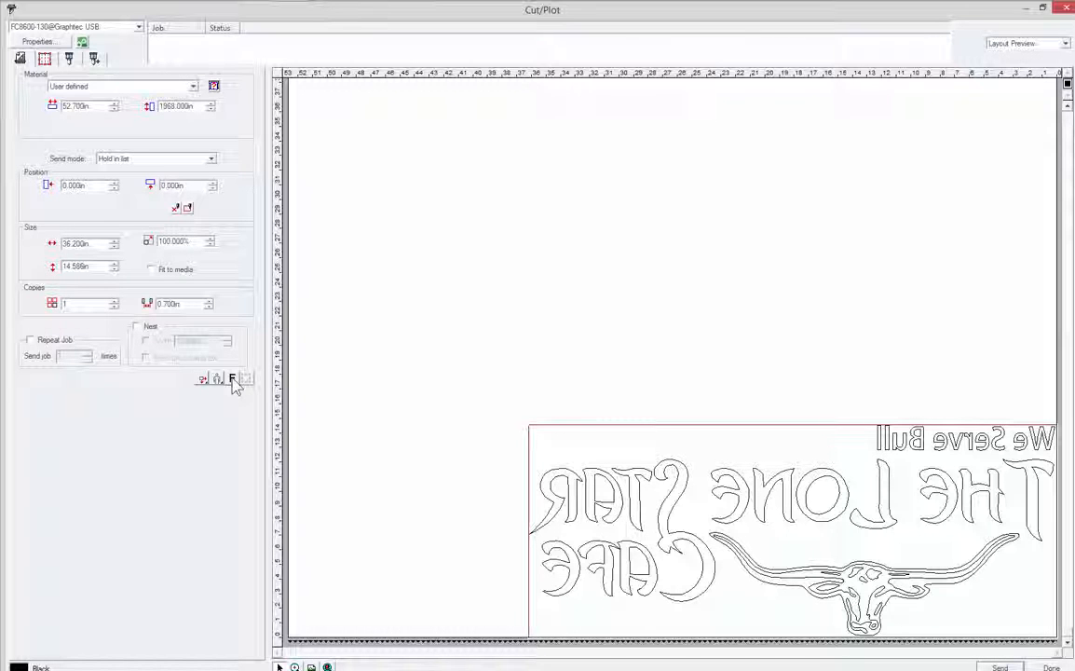
left_click(232, 379)
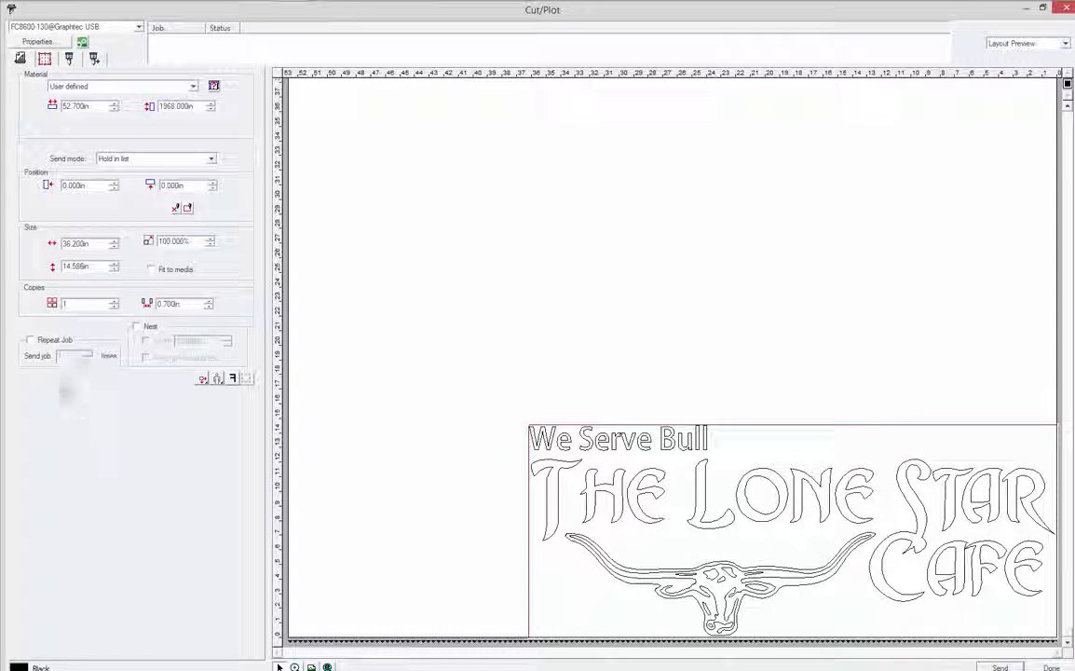
Enable the Repeat Job option for the cut job
left_click(31, 339)
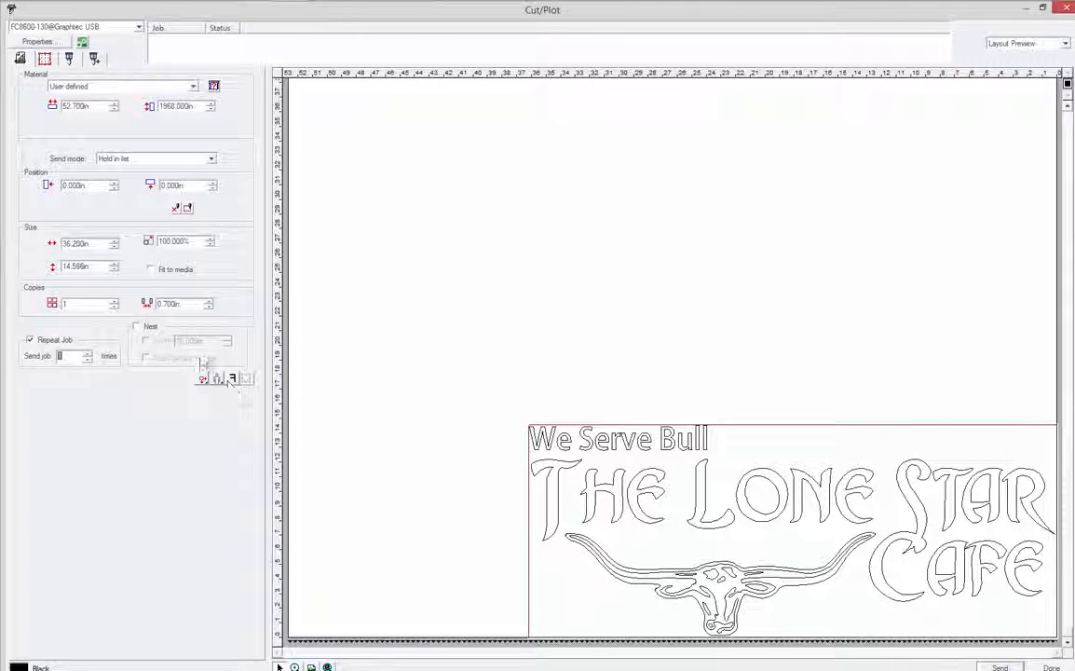
Divide the design panel into 2 side-by-side tiles
left_click(44, 59)
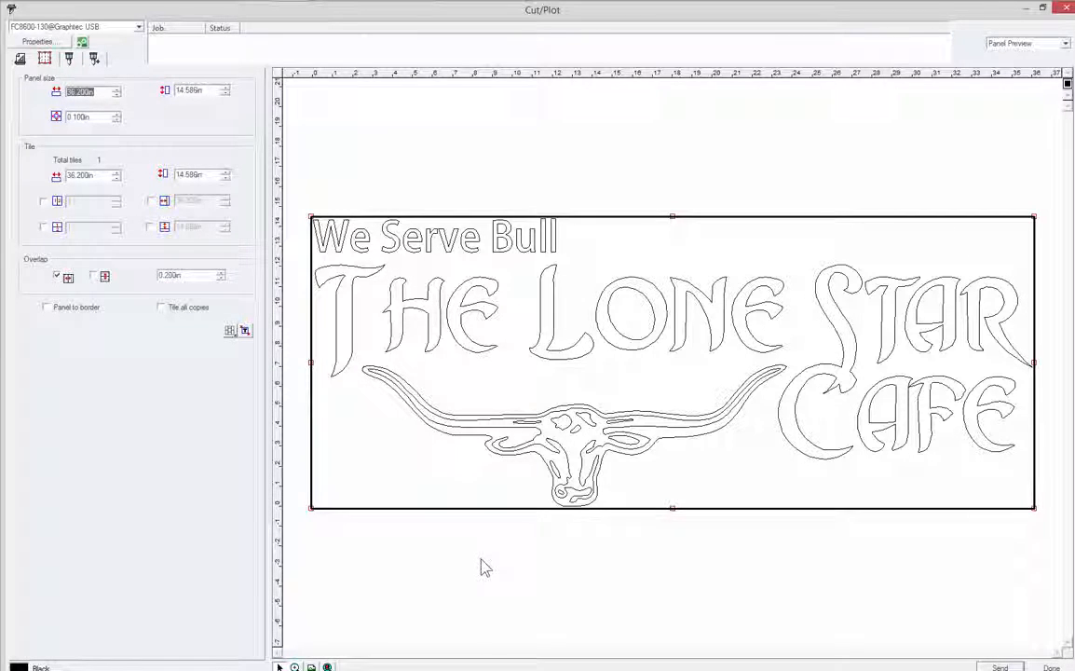
left_click(43, 201)
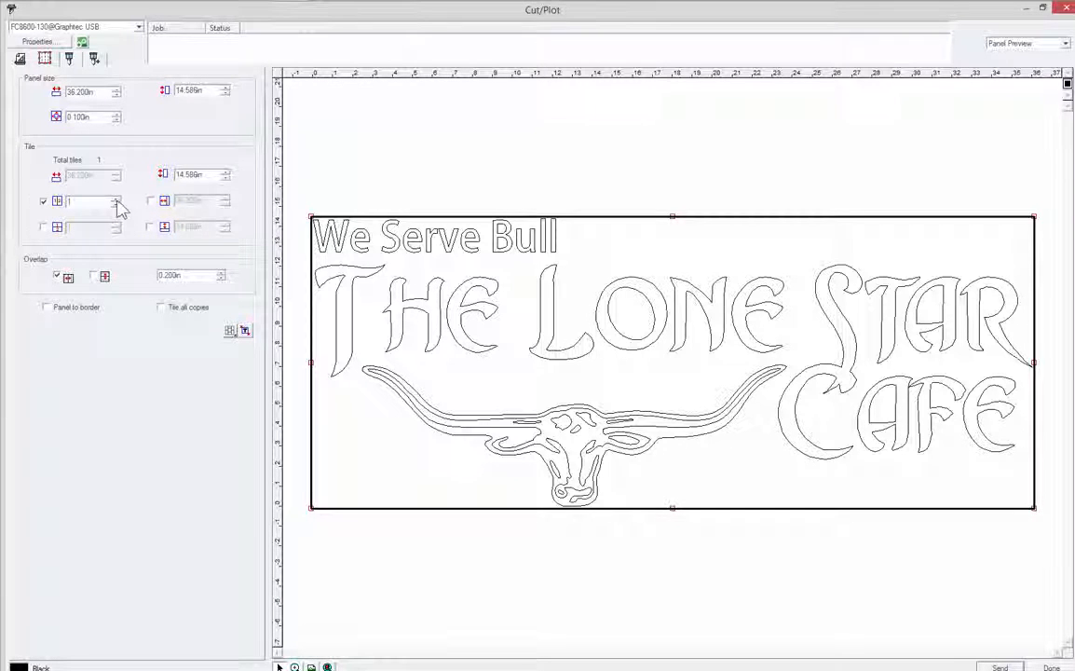
left_click(117, 201)
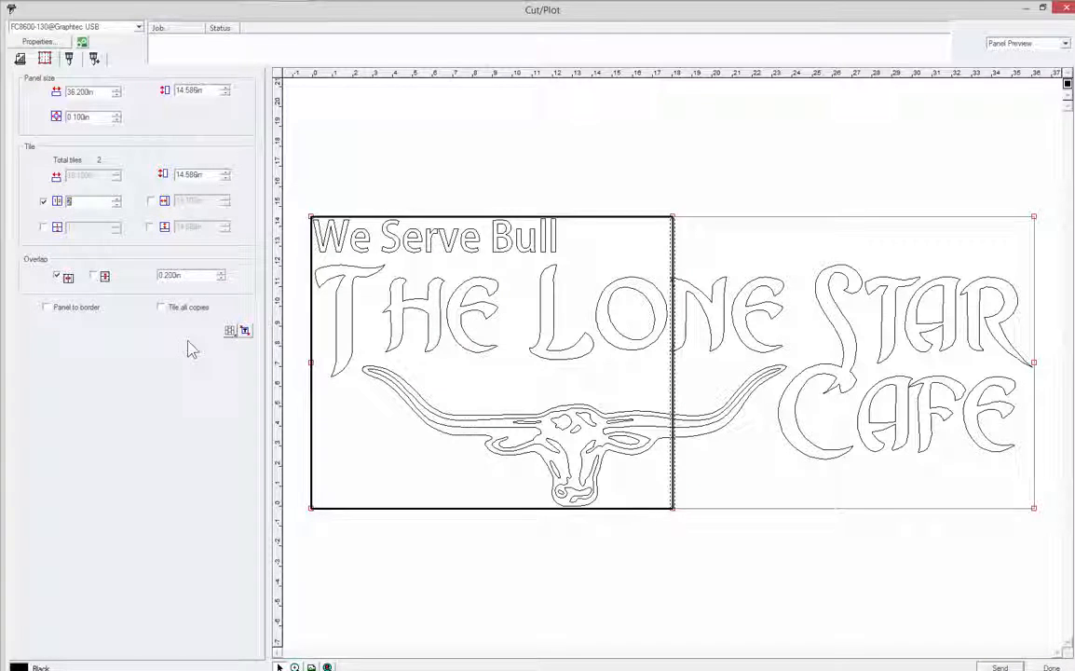
Try excluding each half of the tiled design from the cut in turn, and reset the panel to its untiled full size
left_click(756, 326)
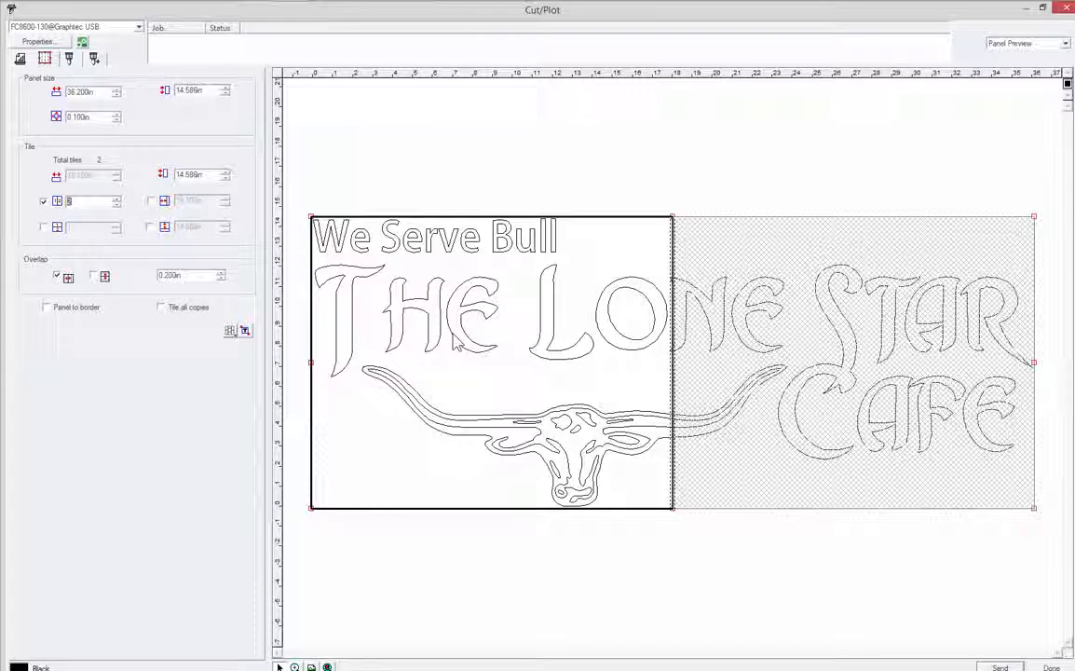
left_click(421, 300)
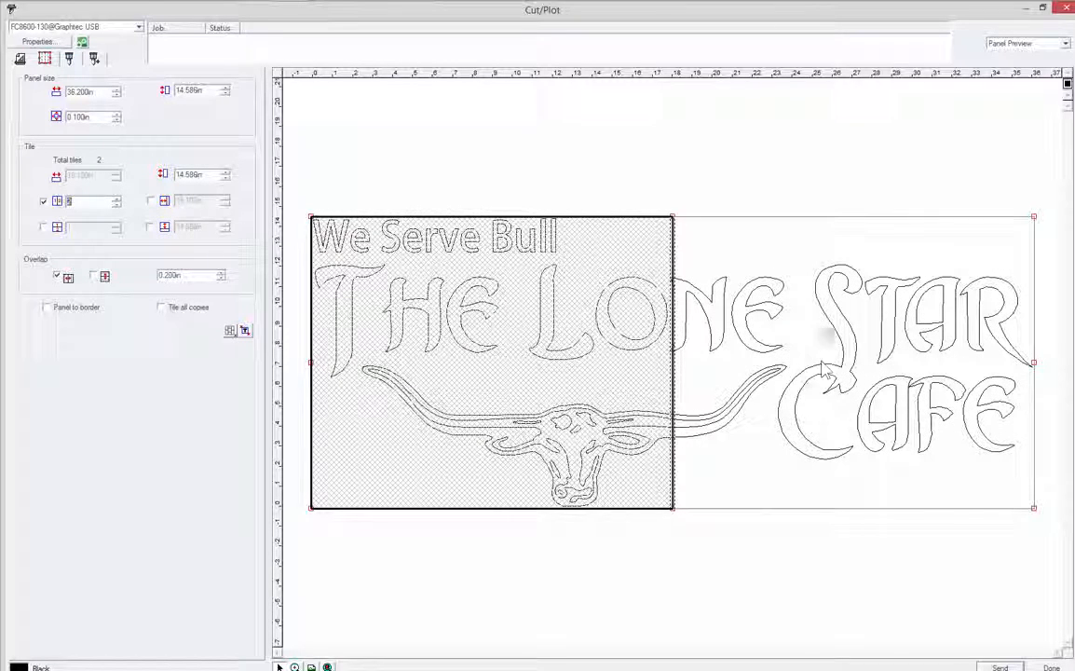
left_click(444, 361)
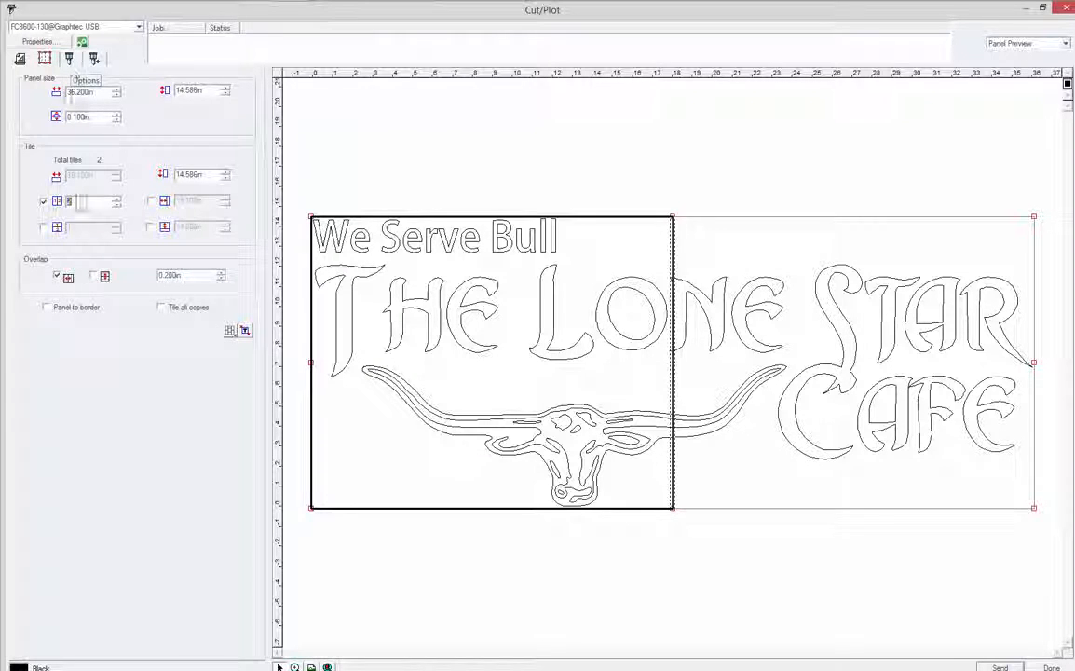
left_click(245, 332)
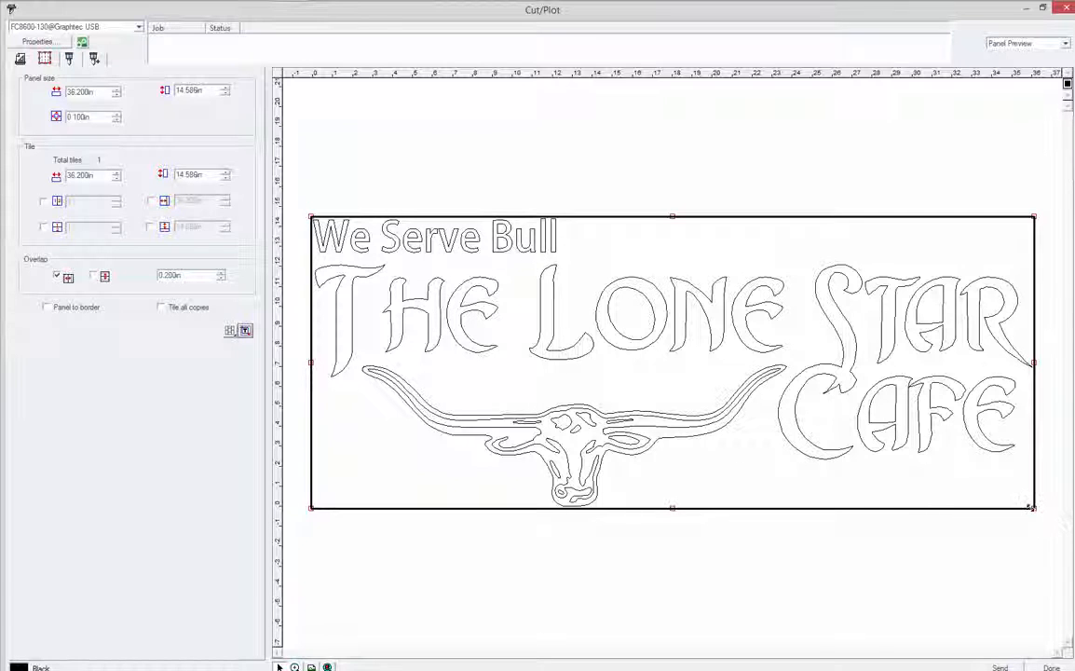
Try cropping the panel to about 2.4 by 2 in around the letters "ull" of "Bull", and reset it to the full design
left_click_drag(1034, 509, 561, 256)
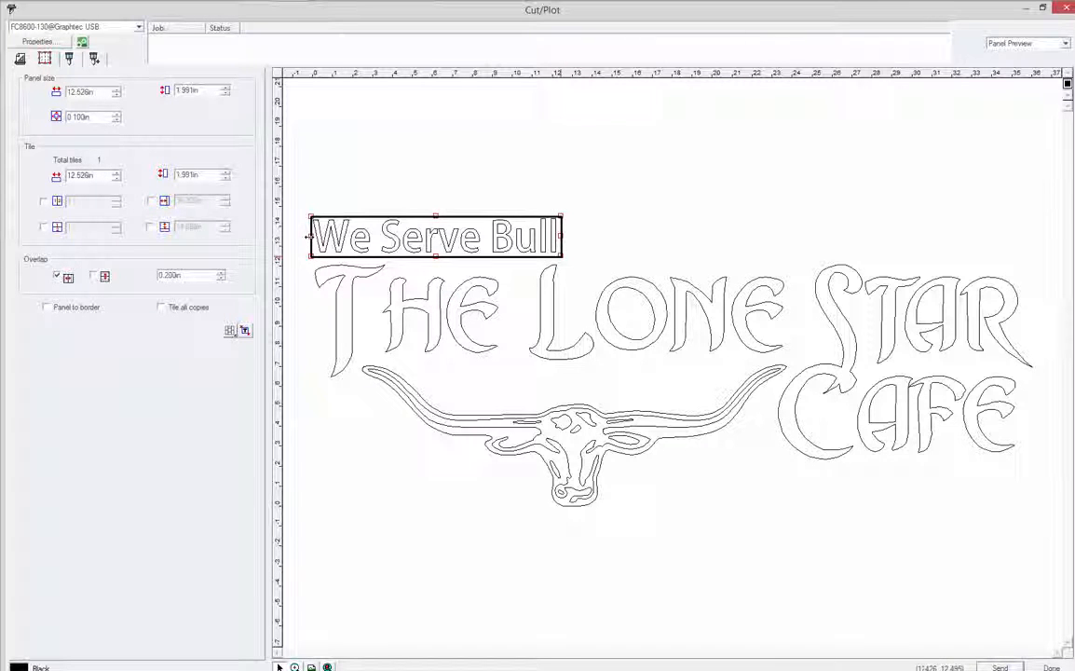
left_click_drag(308, 236, 512, 237)
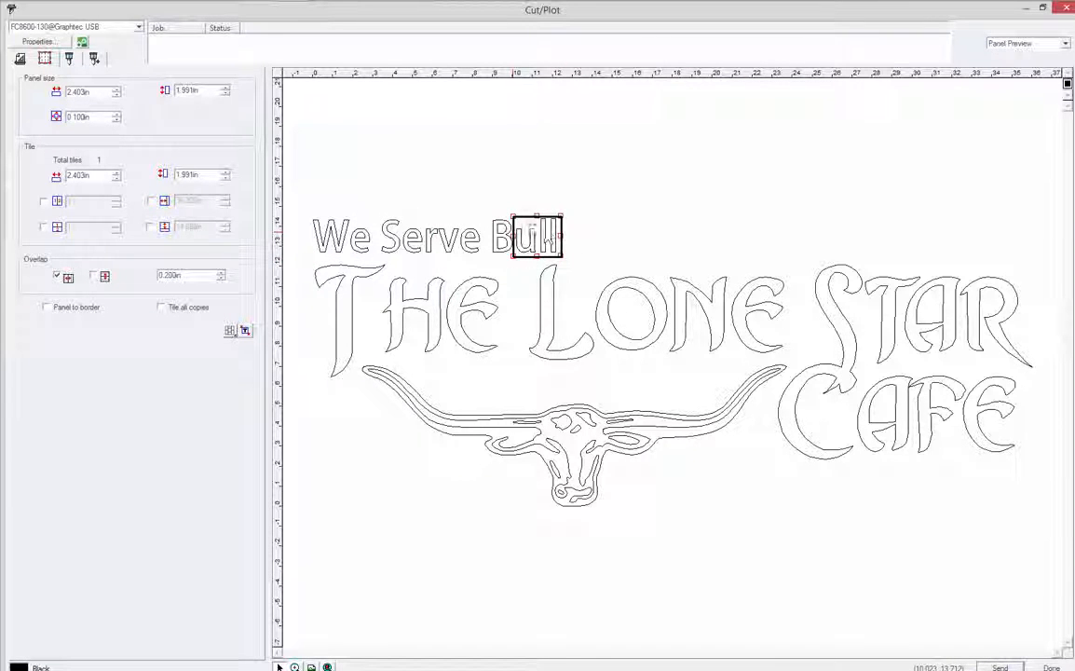
left_click(20, 57)
left_click(1034, 625)
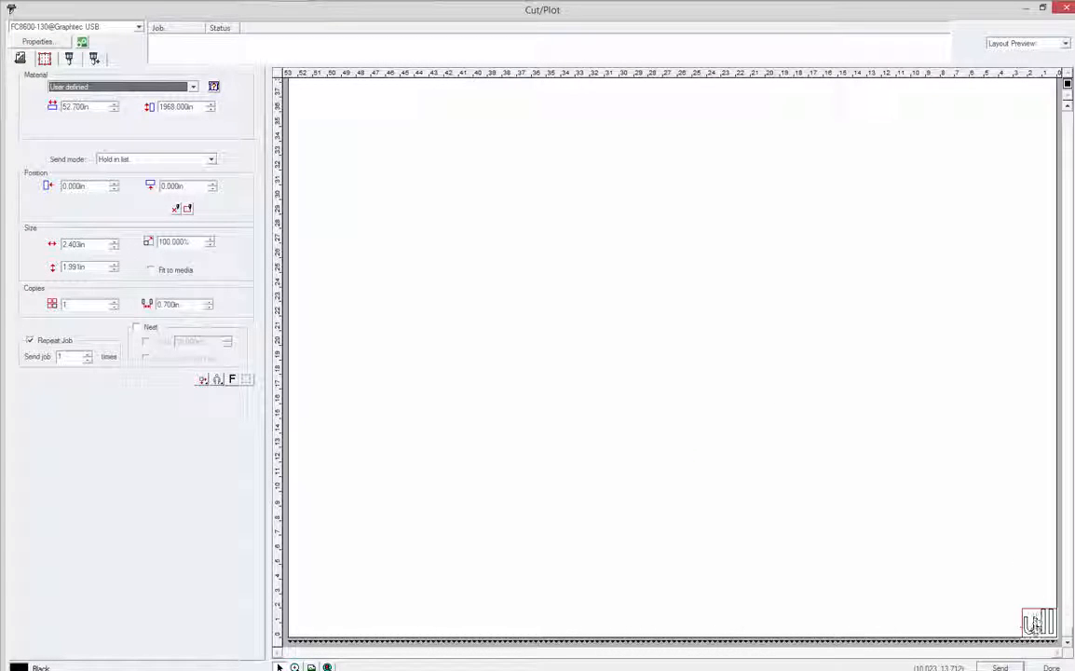
left_click(44, 58)
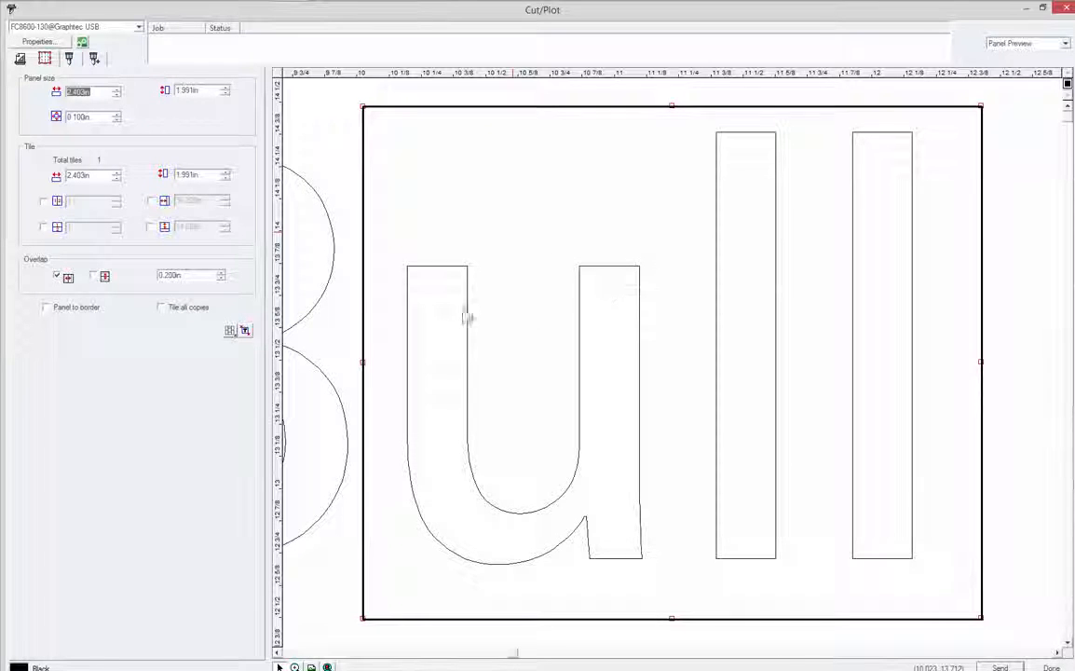
left_click(245, 330)
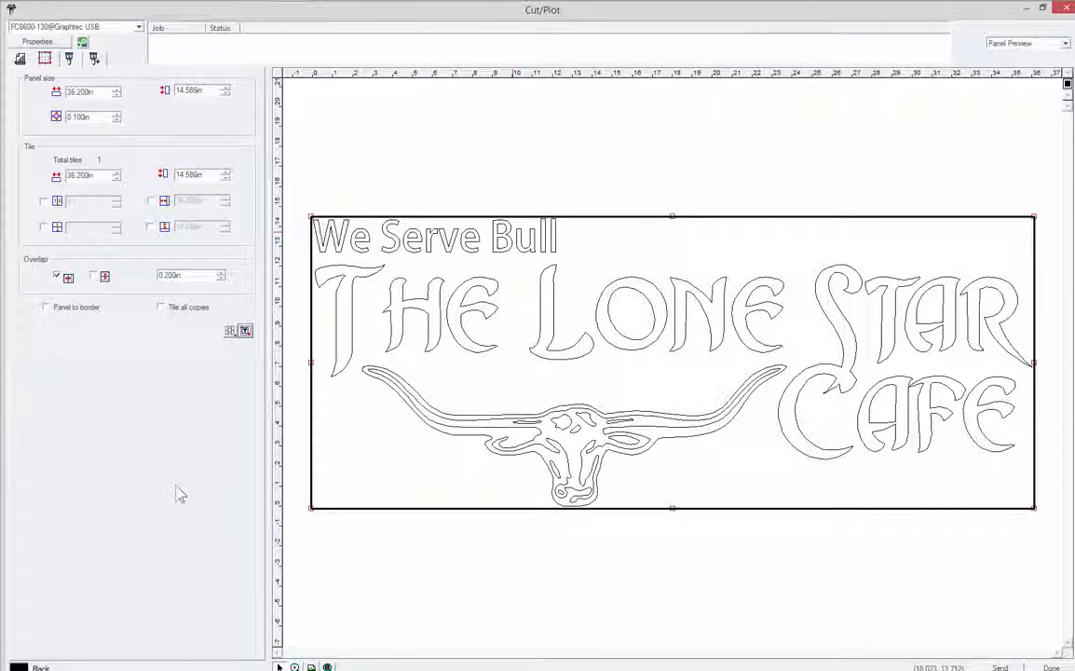
Enable the weed border and set its panel margin to 0.2 in
left_click(44, 58)
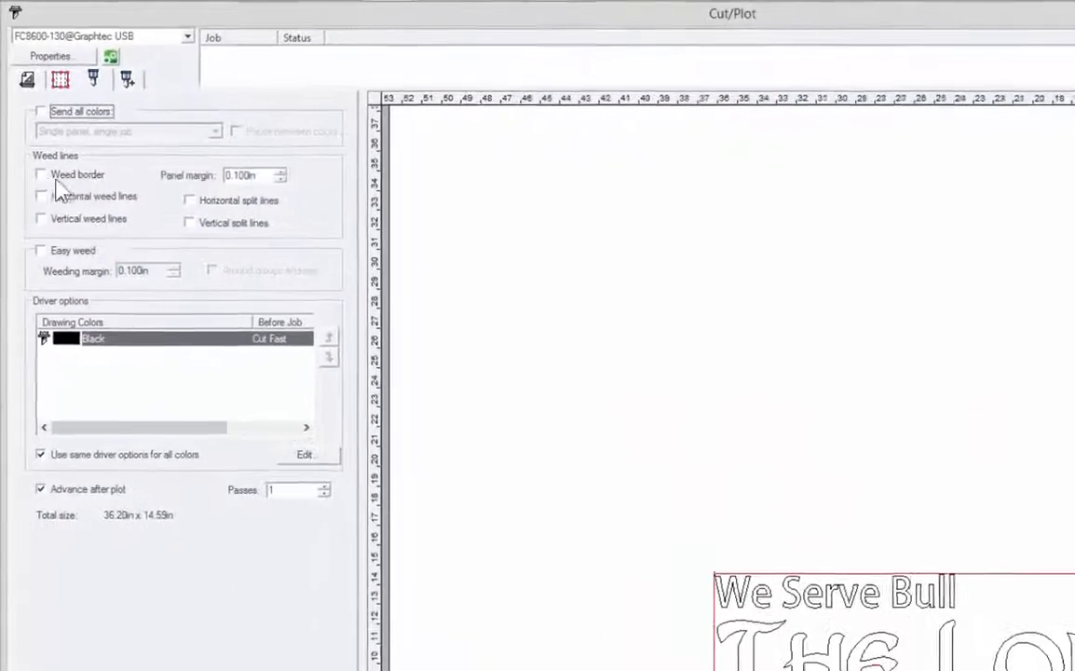
left_click(33, 137)
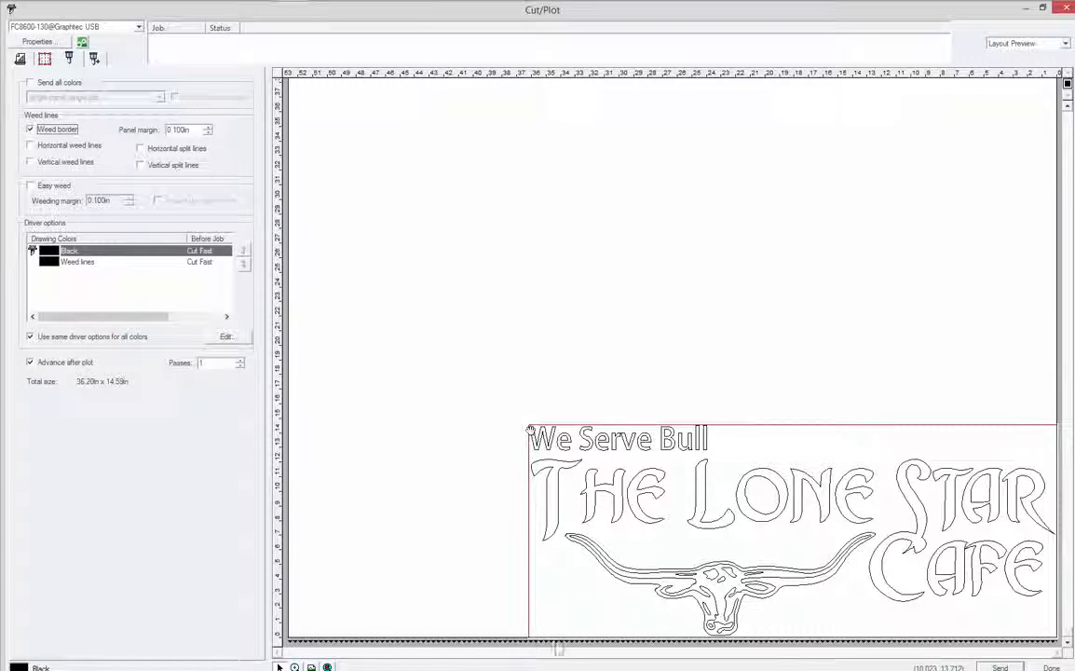
left_click(207, 128)
left_click(208, 128)
left_click(208, 128)
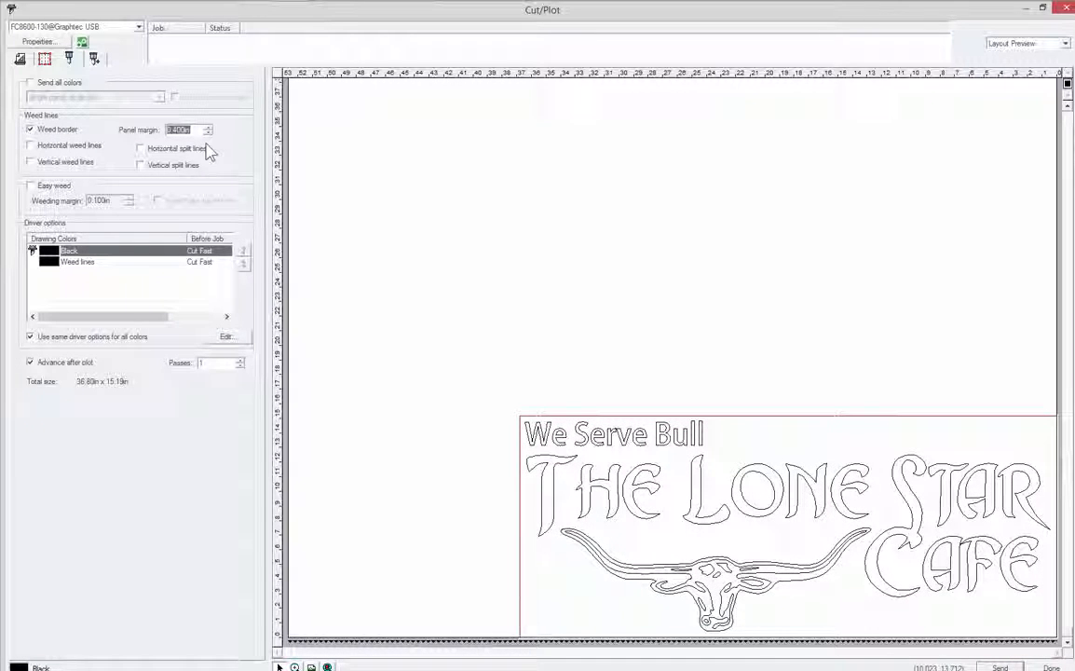
left_click(207, 136)
left_click(207, 136)
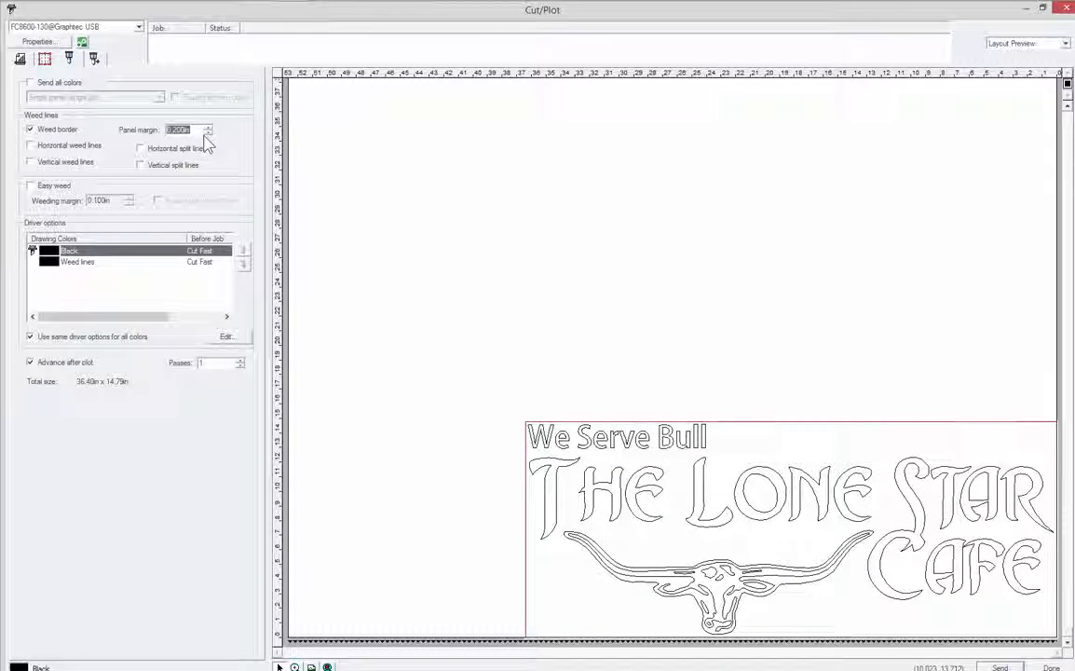
Enable horizontal weed lines, and try vertical weed lines before turning them off again
left_click(40, 148)
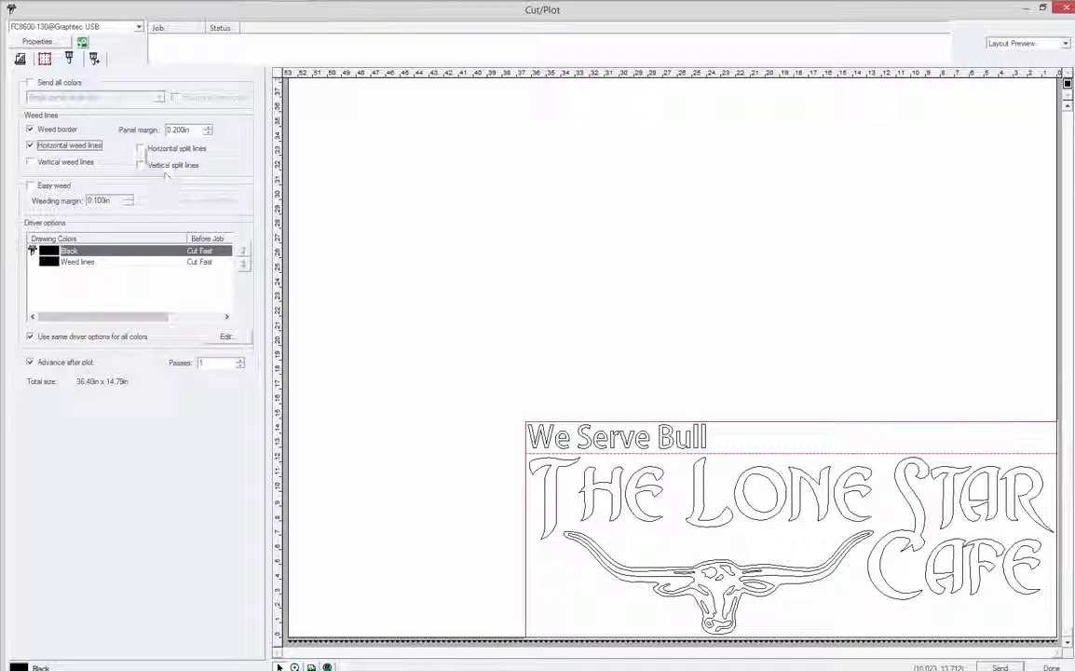
left_click(41, 164)
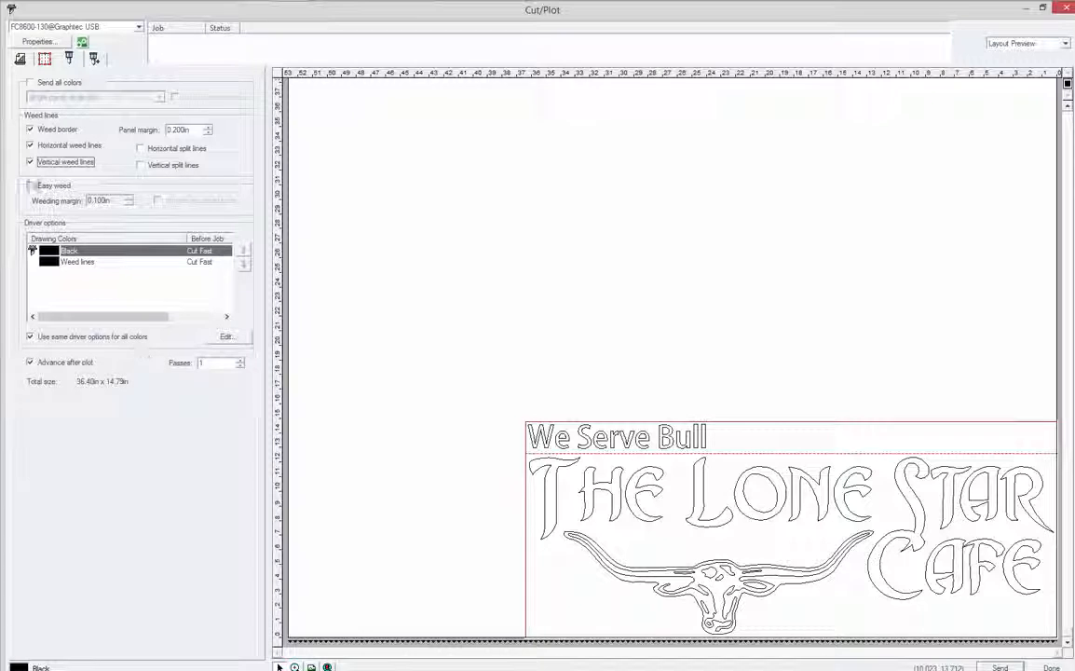
left_click(32, 163)
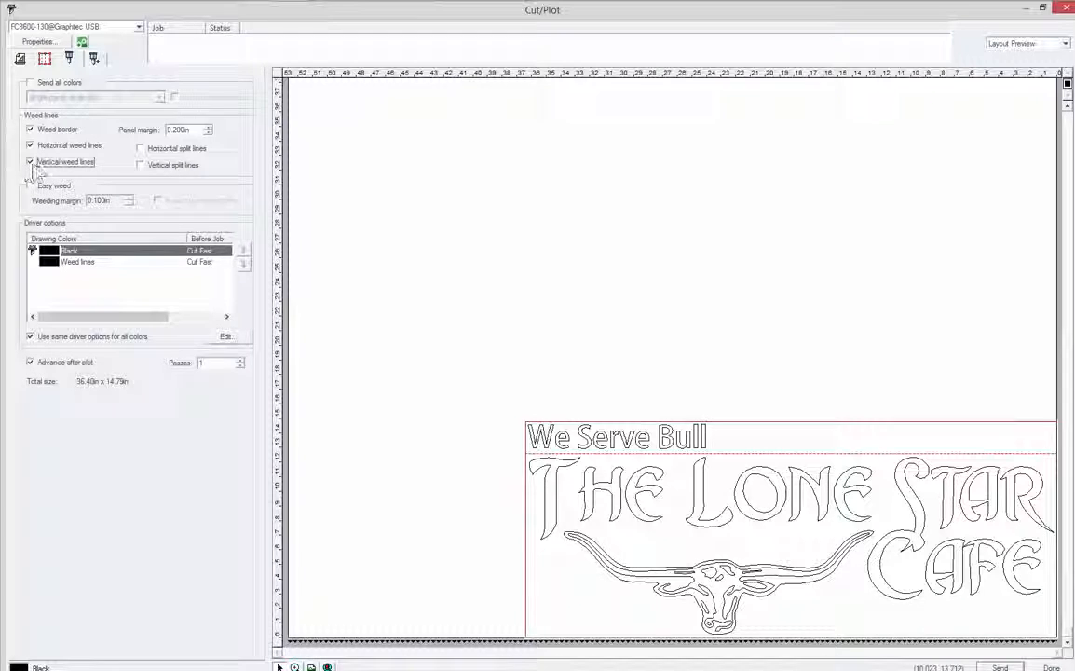
Enable vertical split lines and place the upper ones in the gap between LONE and STAR and beside the N of LONE
left_click(140, 166)
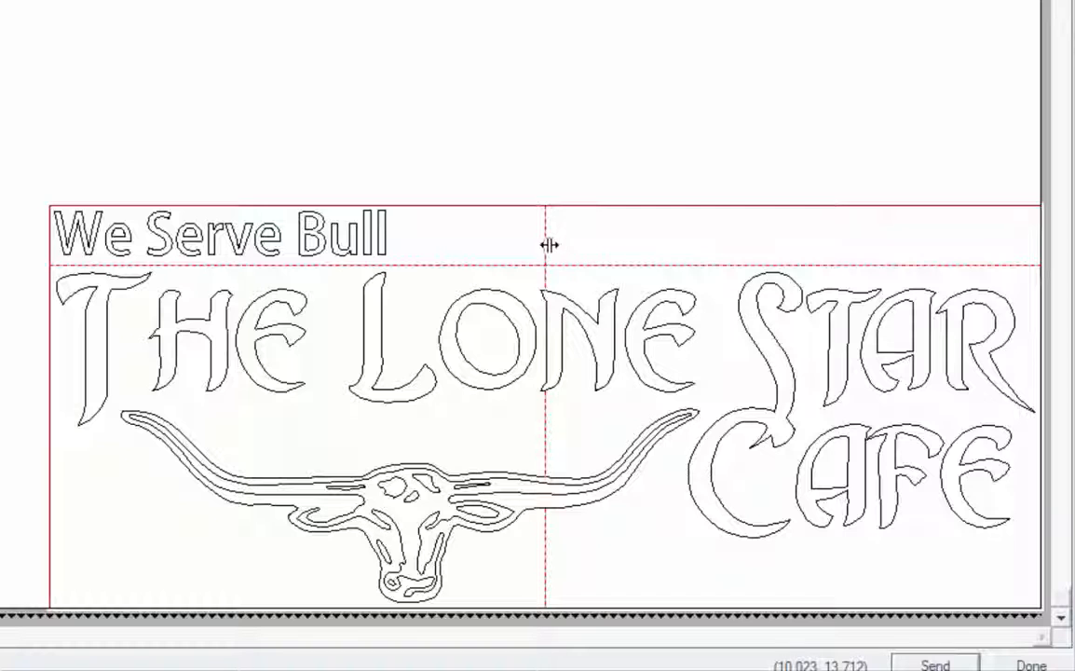
left_click_drag(548, 244, 714, 238)
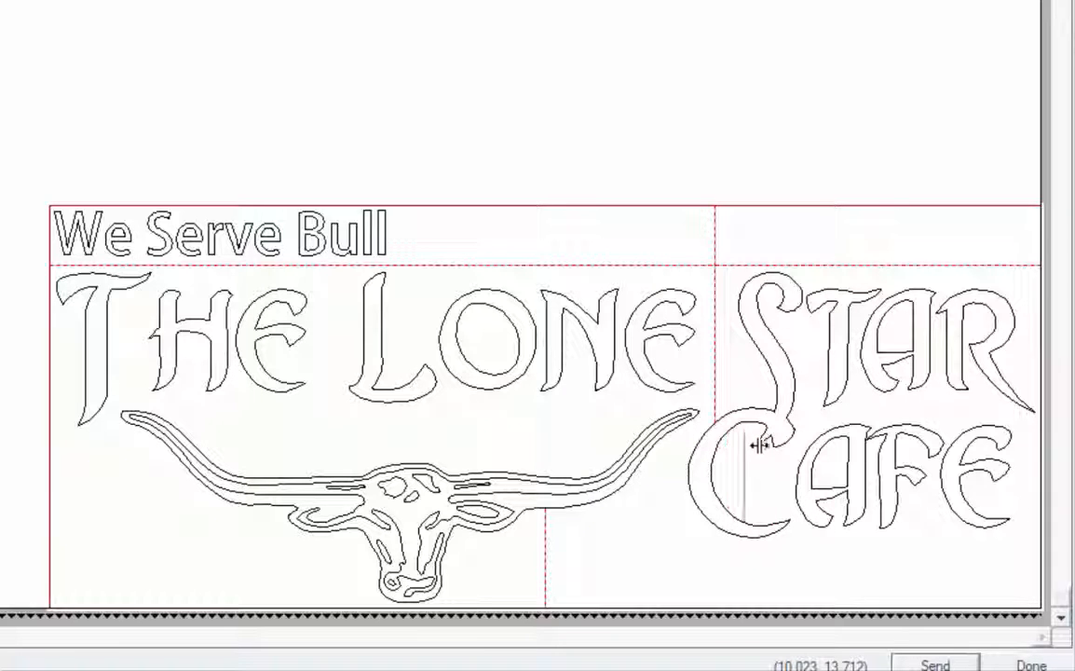
left_click(648, 463)
left_click_drag(635, 464, 542, 413)
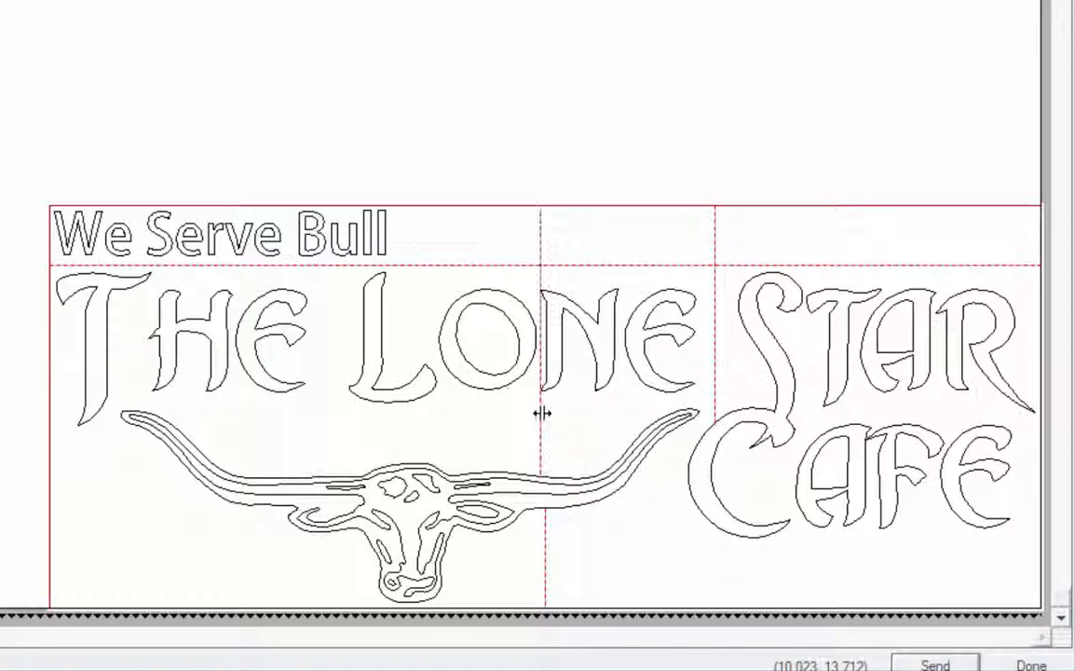
Delete the split line between LONE and STAR, and add a horizontal split line between the bull's horns above its head
right_click(715, 348)
left_click(759, 363)
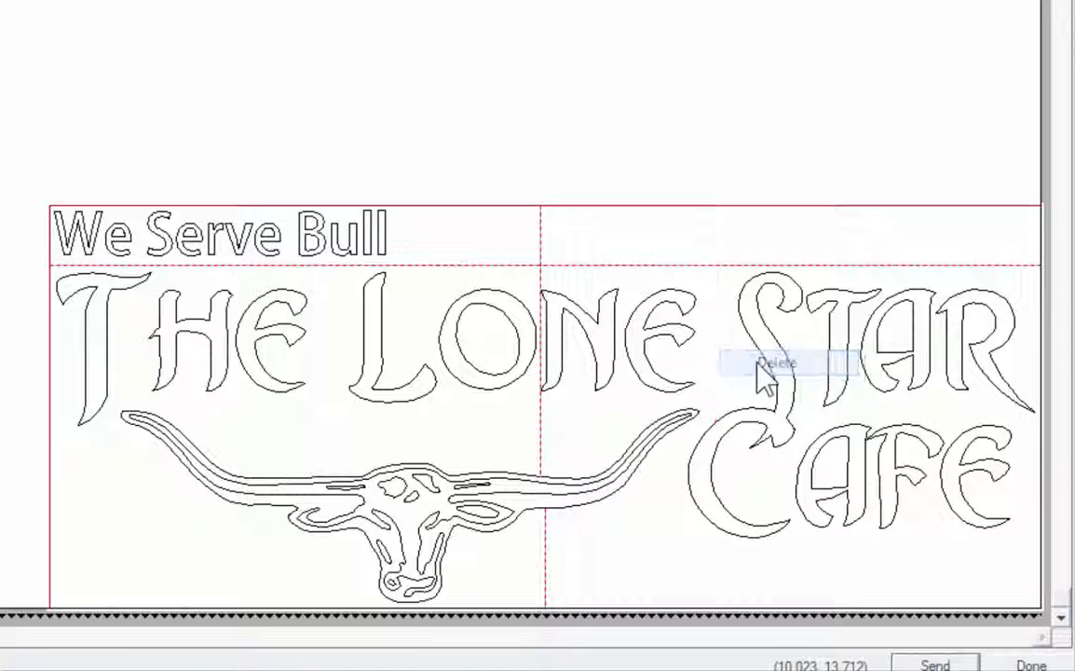
right_click(657, 515)
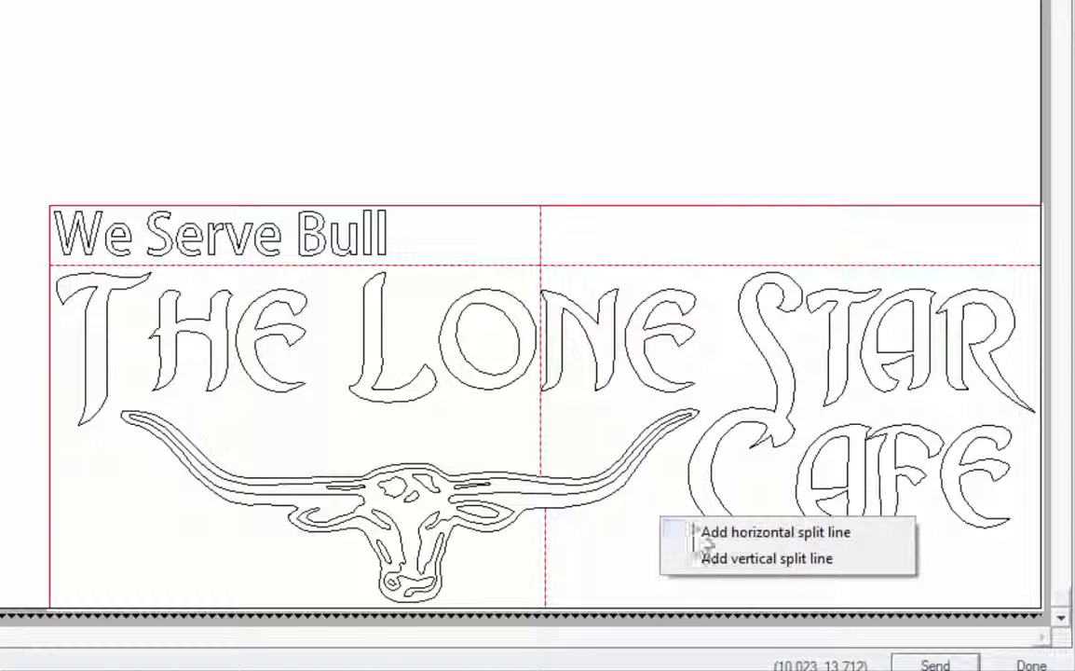
left_click(735, 538)
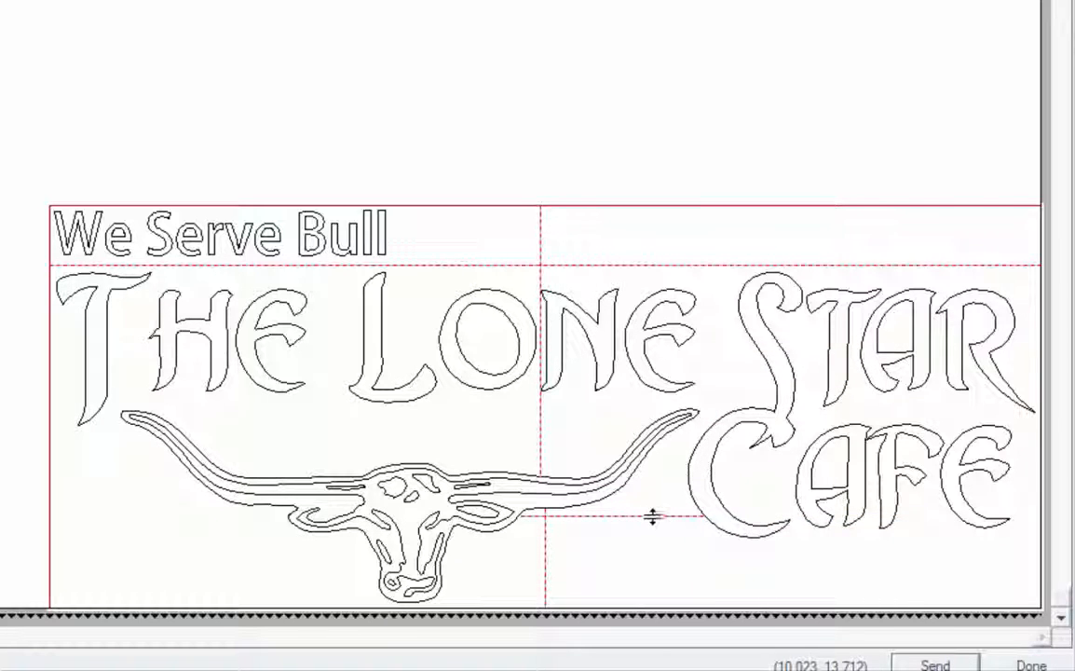
left_click_drag(652, 515, 384, 426)
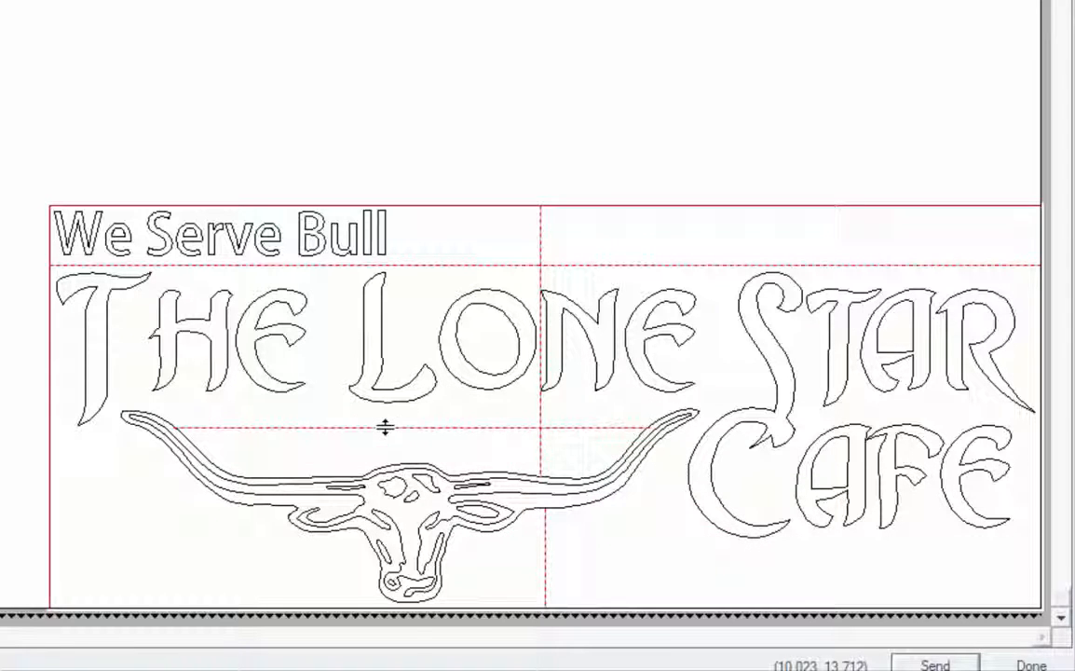
Delete the horizontal split line above the bull's head
right_click(442, 427)
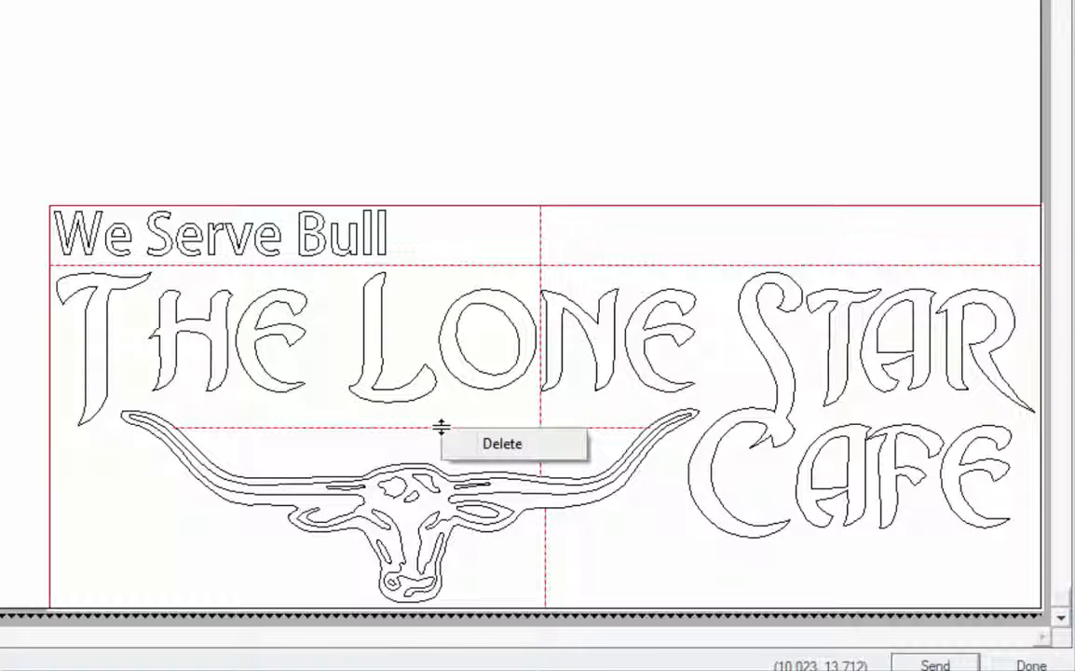
left_click(515, 442)
right_click(433, 430)
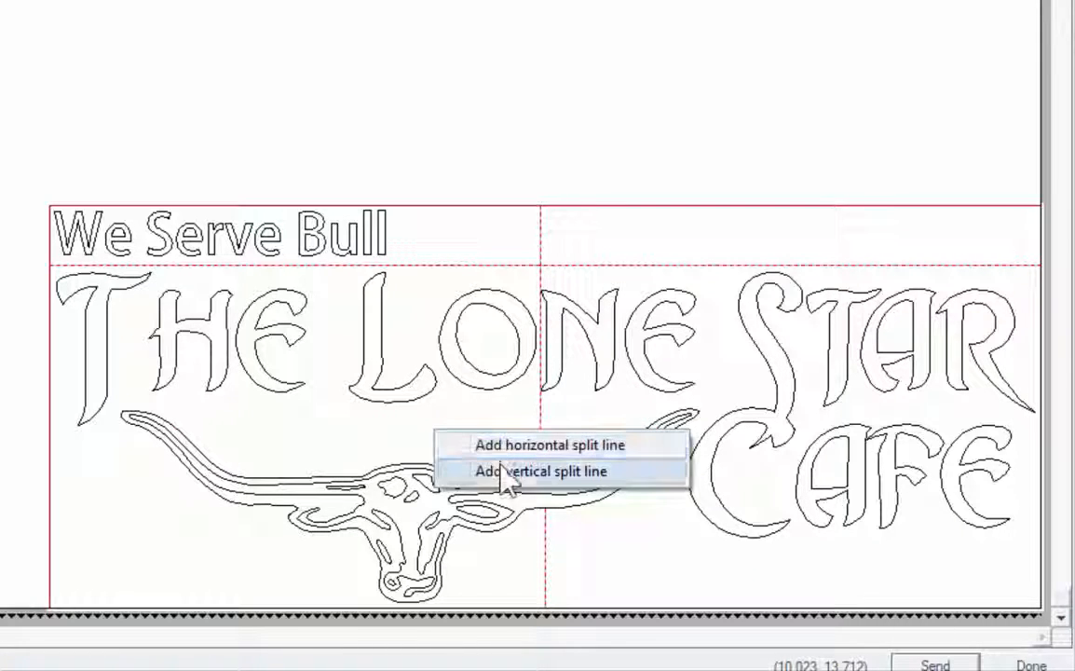
left_click(552, 11)
Move the upper vertical split line between the L and O of LONE, and the lower one between the bull's head and CAFE
mouse_move(630, 266)
left_mouse_down()
mouse_move(629, 239)
mouse_move(629, 296)
mouse_move(622, 264)
left_mouse_up()
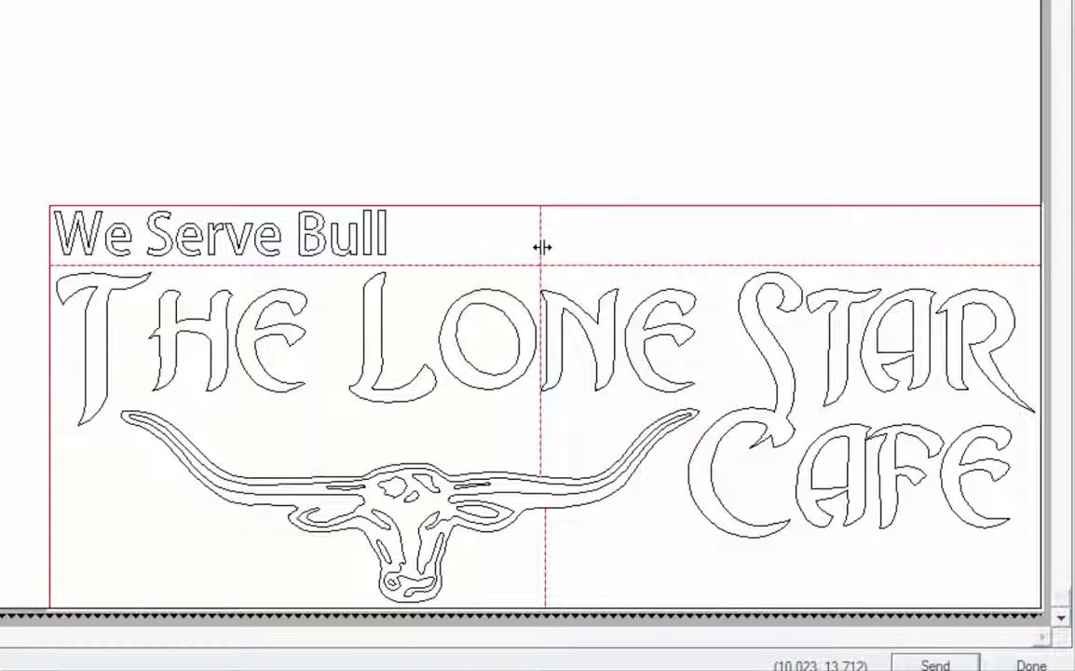
left_click_drag(542, 247, 441, 242)
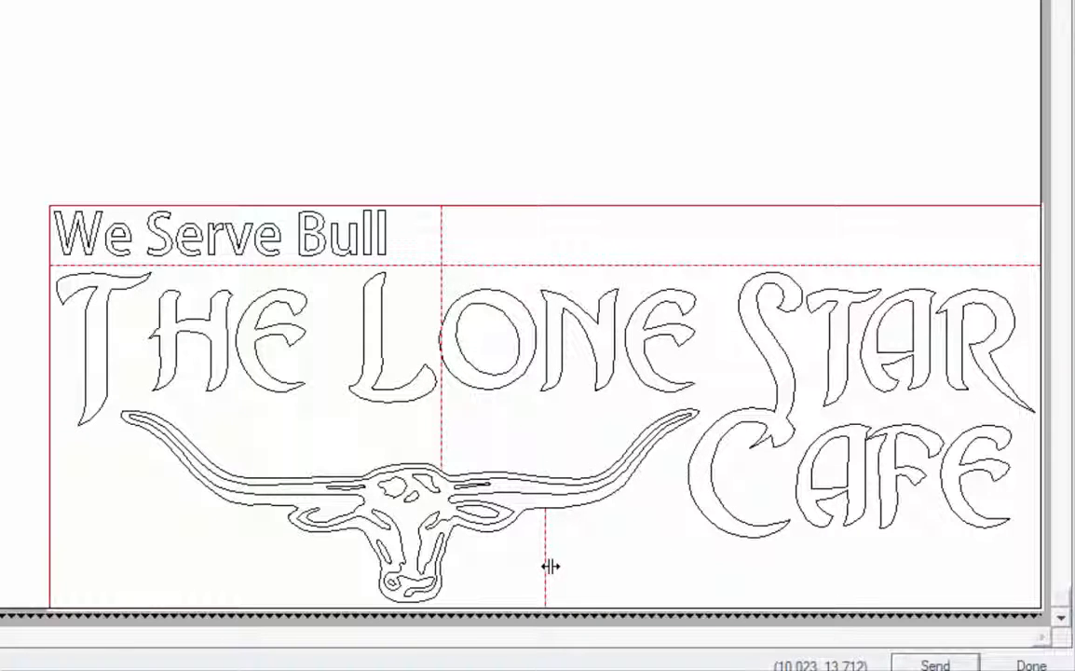
left_click_drag(551, 566, 684, 563)
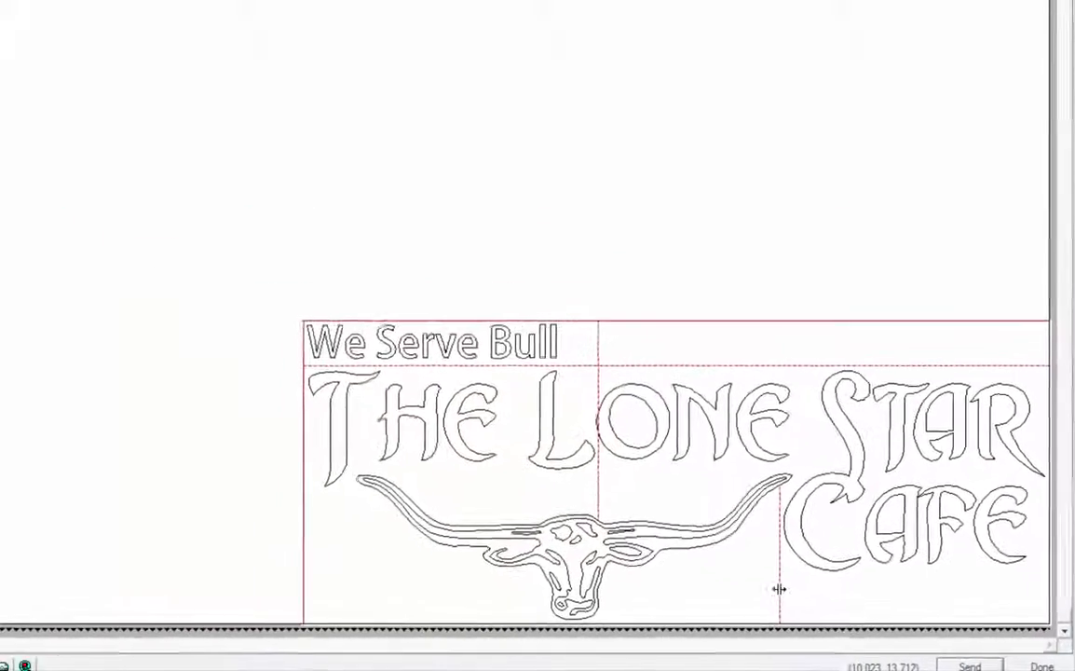
left_click_drag(779, 589, 693, 581)
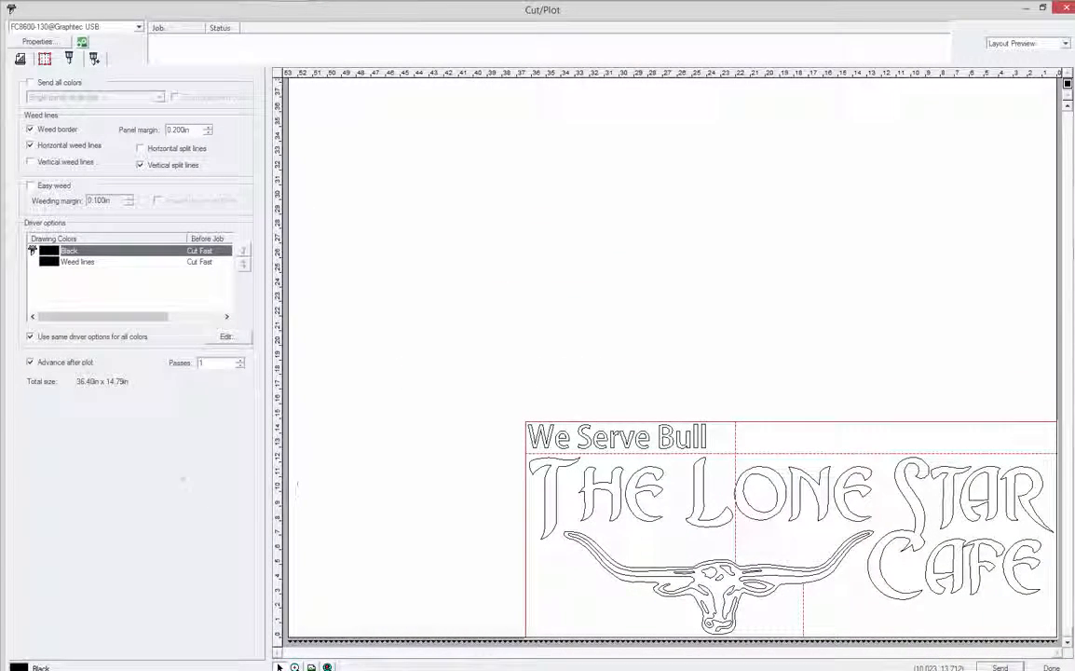
Turn off the horizontal weed lines and the vertical split lines
left_click(30, 145)
left_click(140, 166)
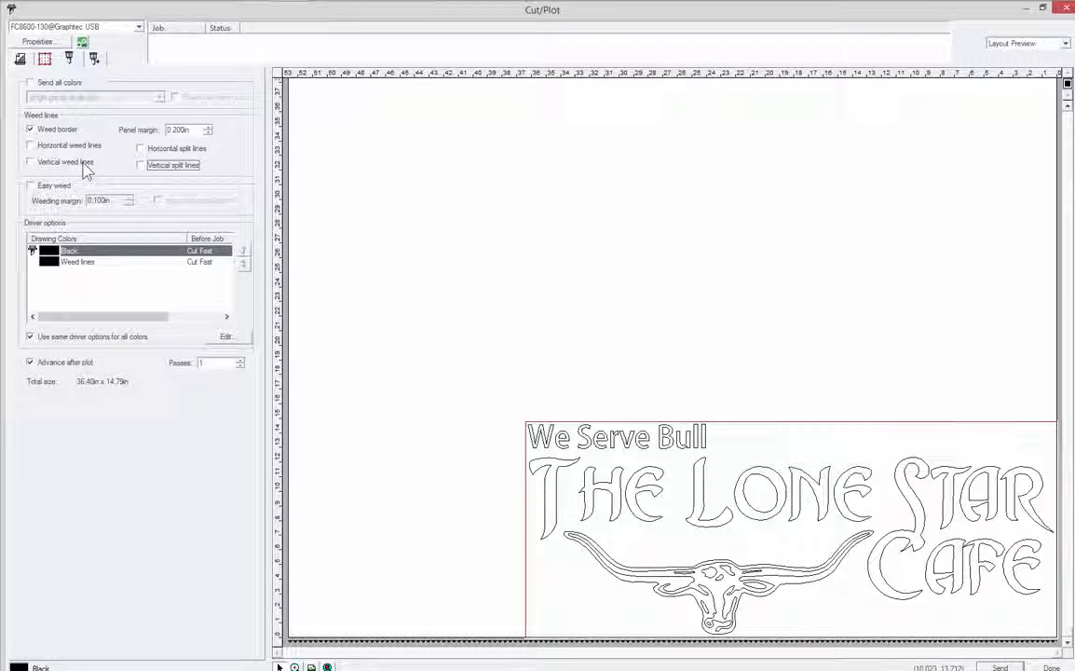
Enable the Overcut option for the cut job
left_click(93, 59)
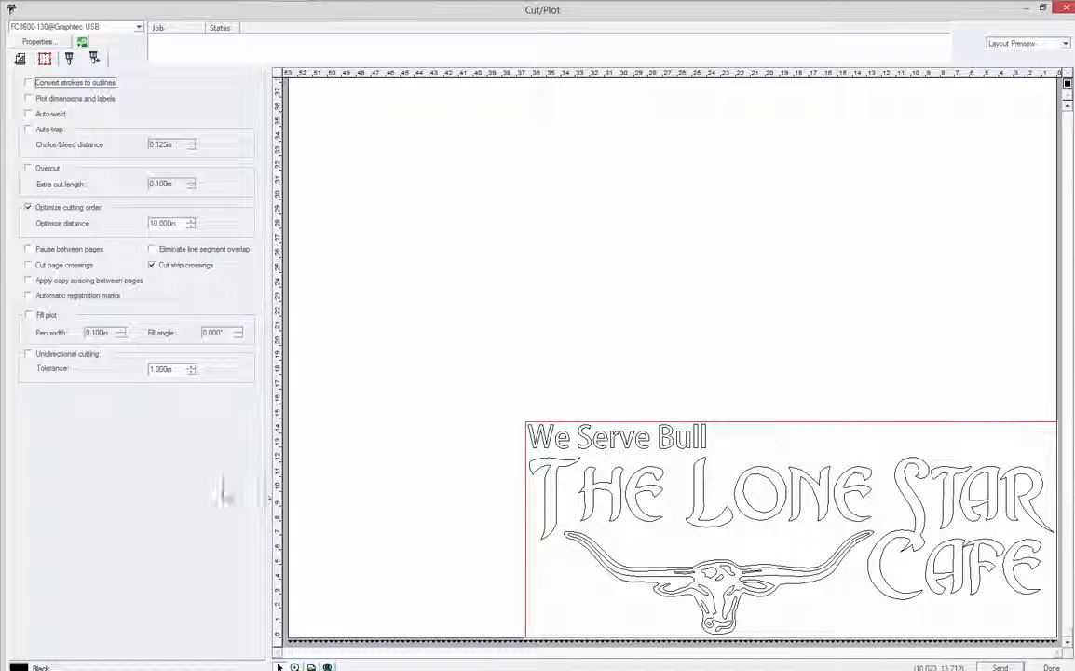
left_click(28, 168)
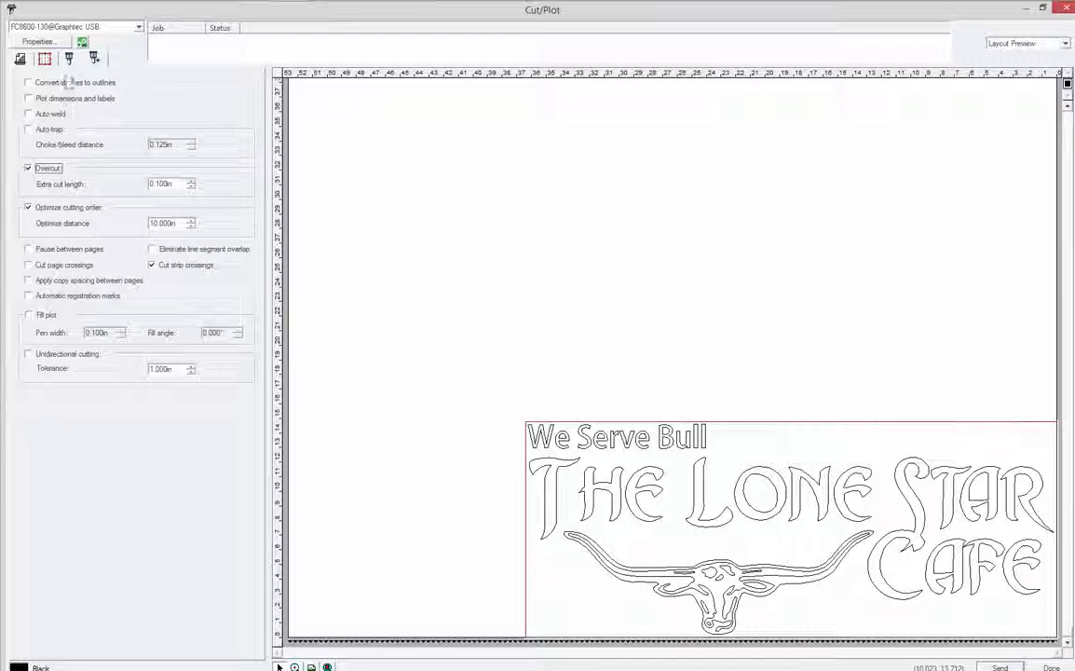
Return to the artwork and fill The Lone Star Cafe lettering with red
left_click(20, 58)
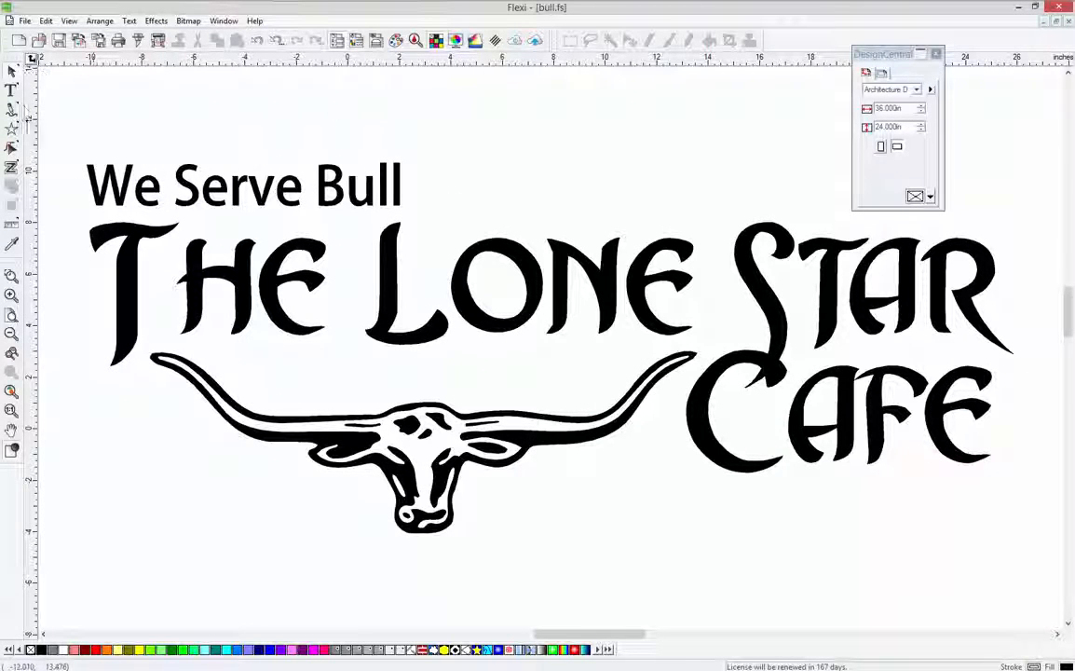
left_click(652, 314)
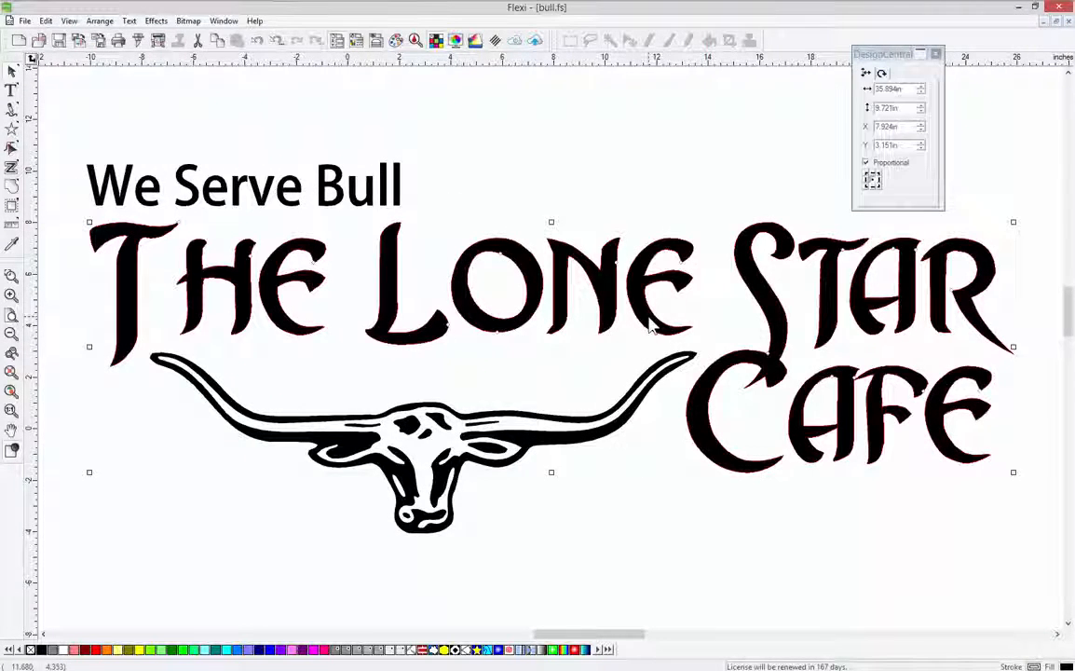
left_click(98, 650)
left_click(169, 564)
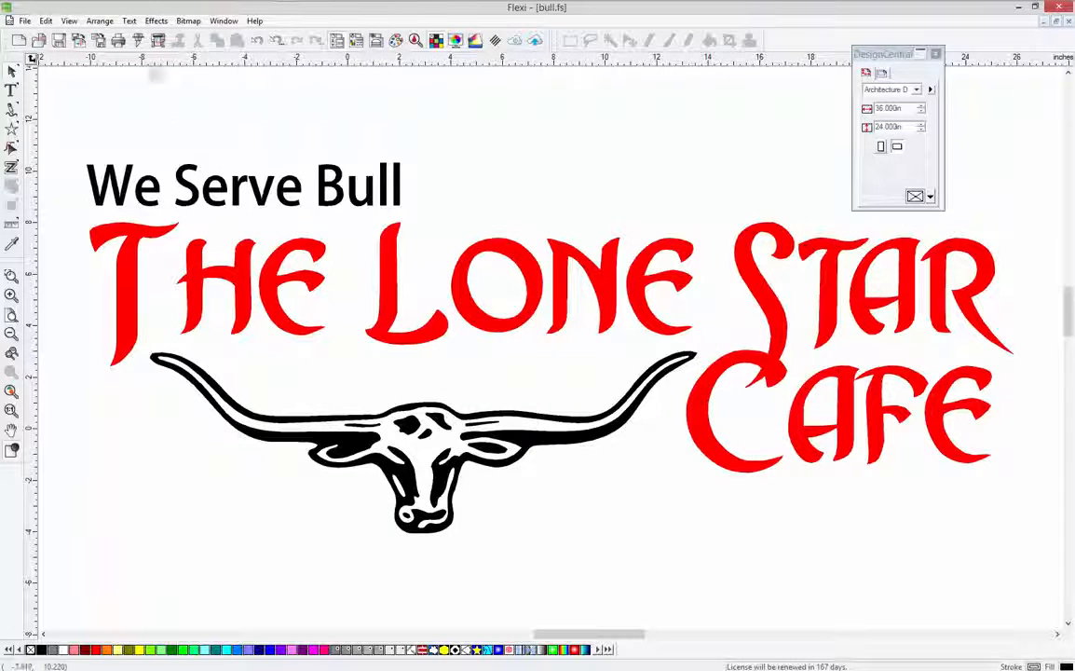
Open the Cut/Plot setup with the panels reset and compare the separate layouts of the black and red colour layers
left_click(138, 42)
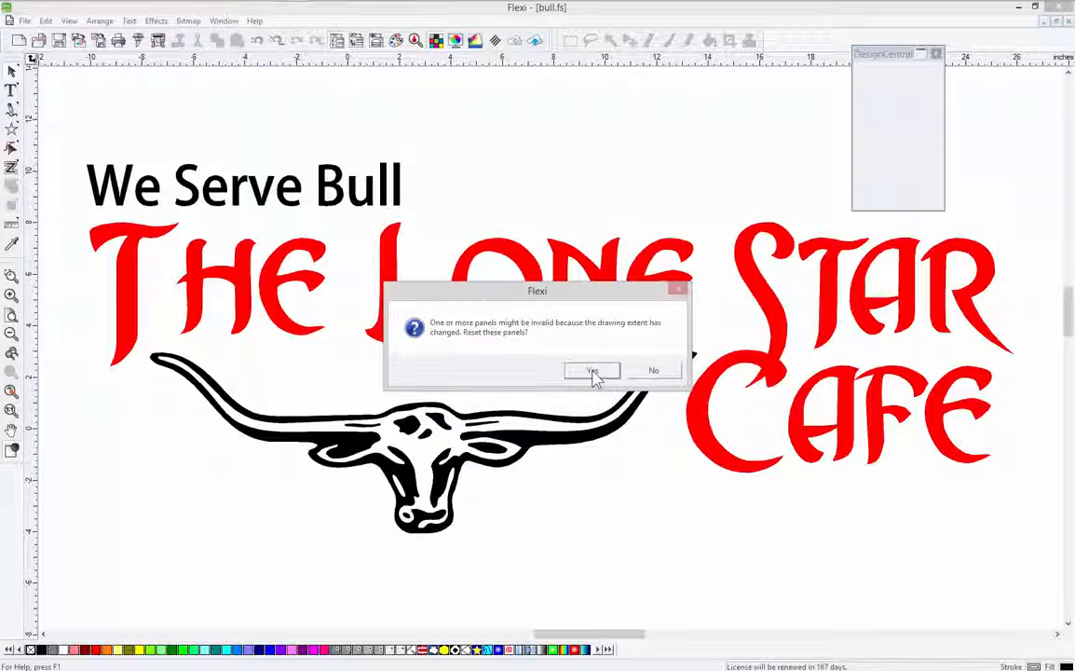
left_click(593, 370)
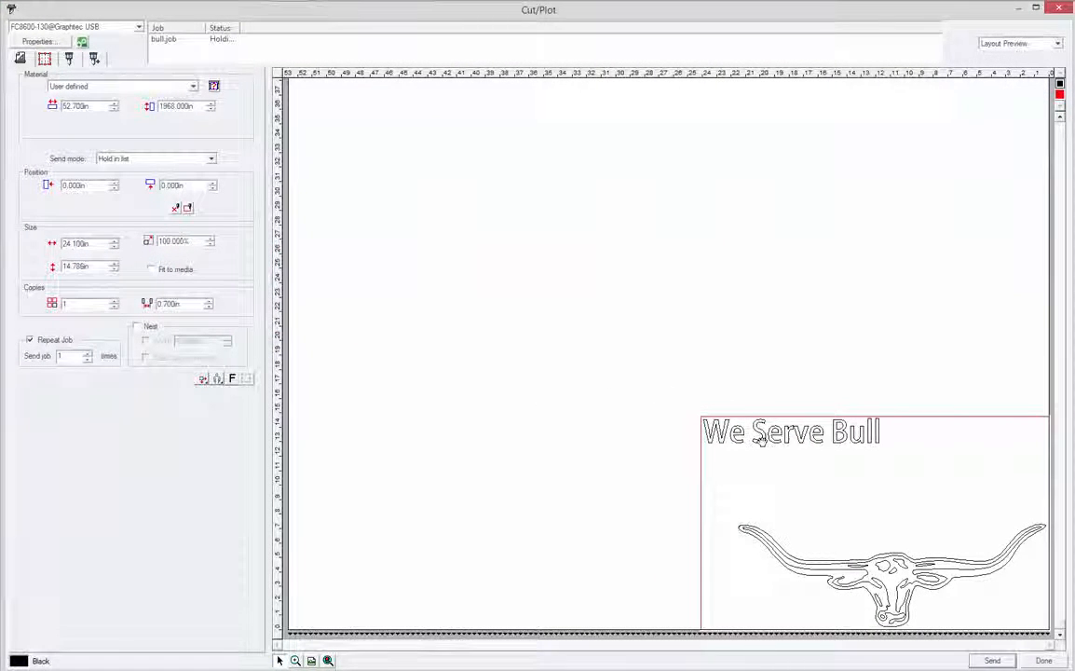
left_click(1059, 94)
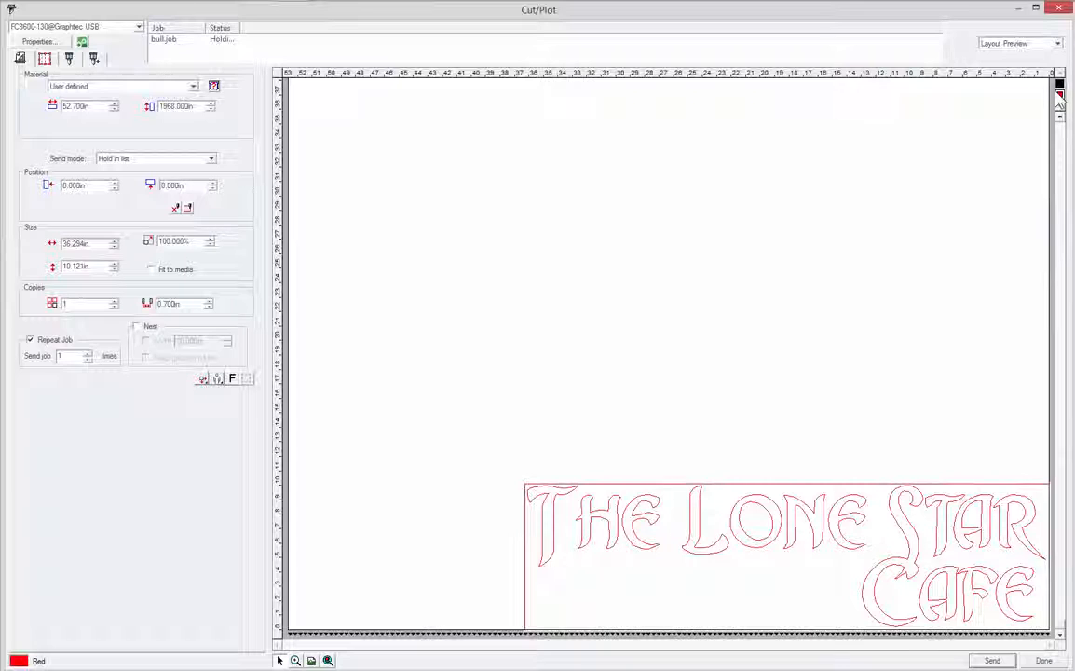
left_click(1059, 84)
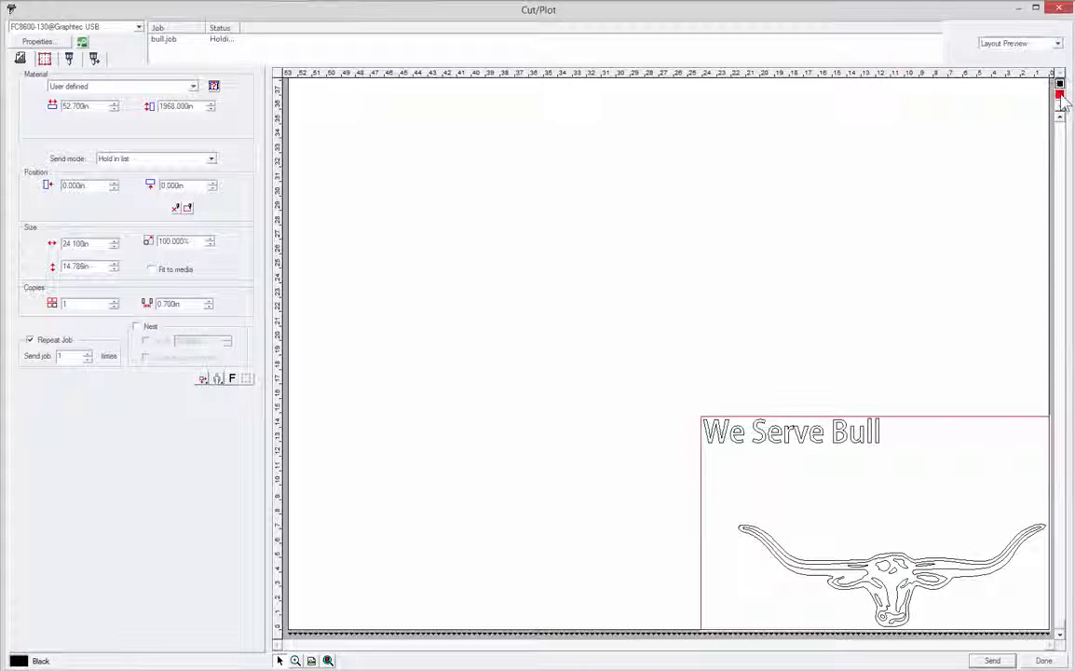
left_click(1059, 94)
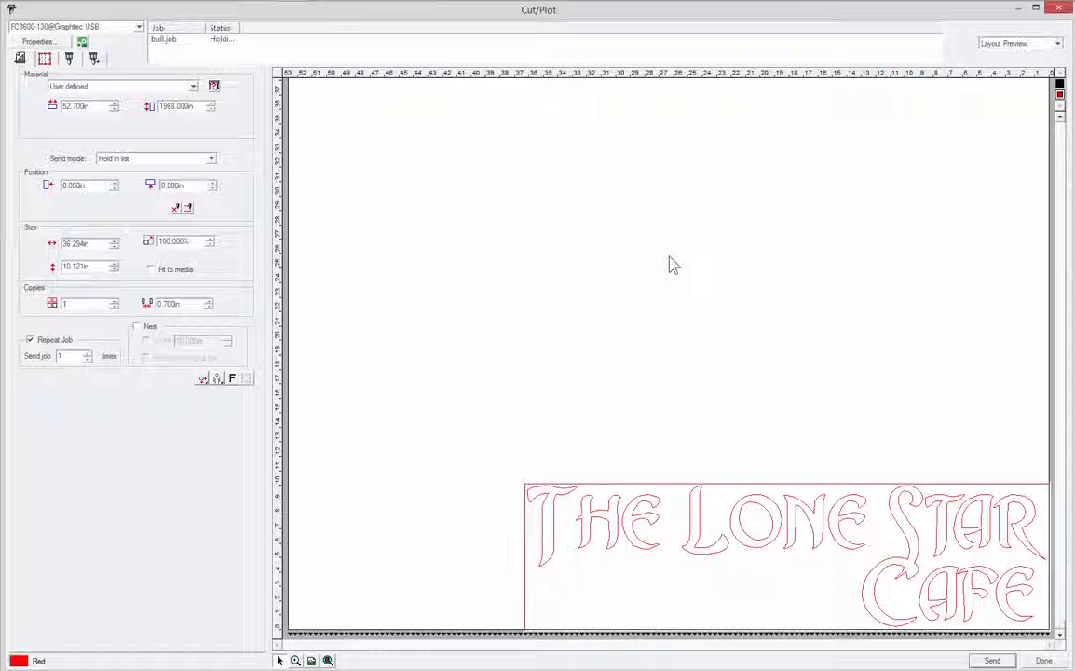
left_click(1059, 84)
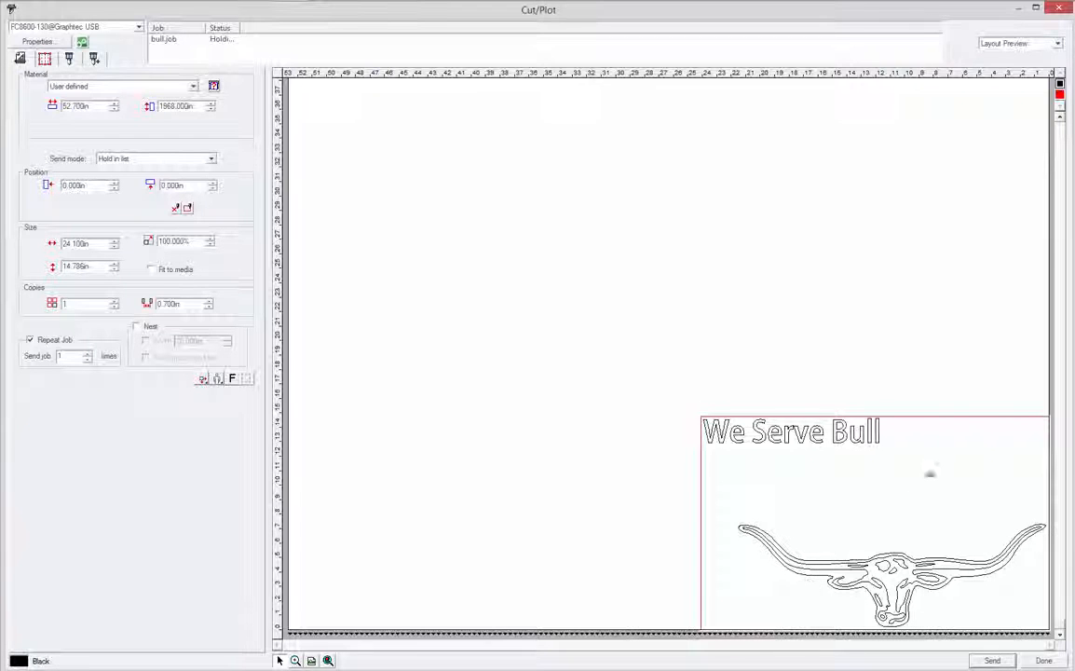
left_click(1059, 94)
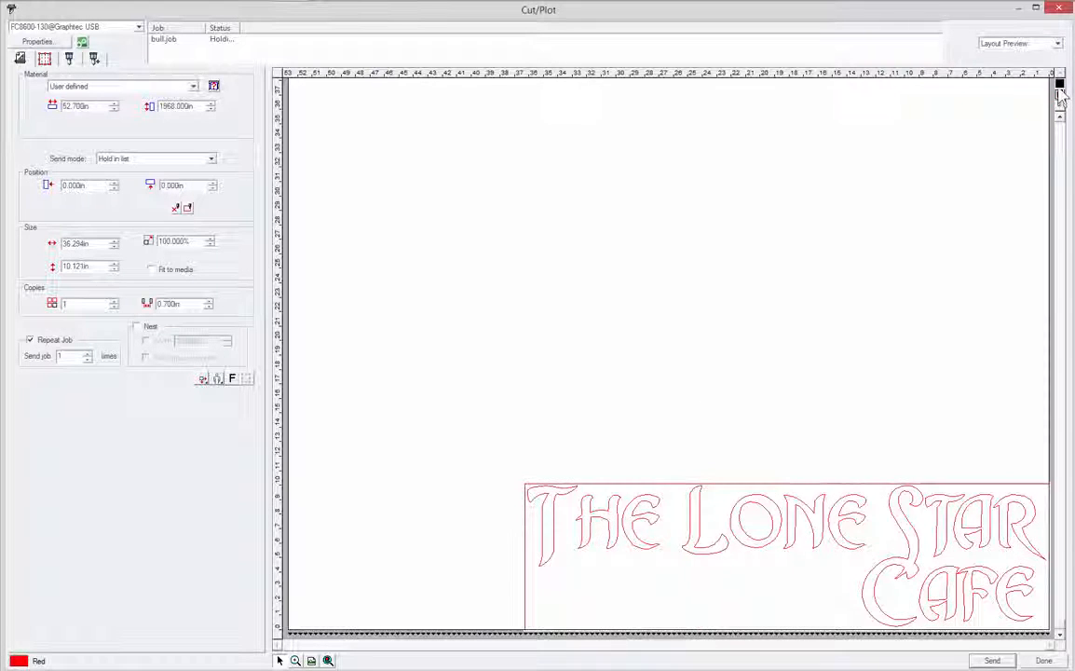
left_click(1059, 84)
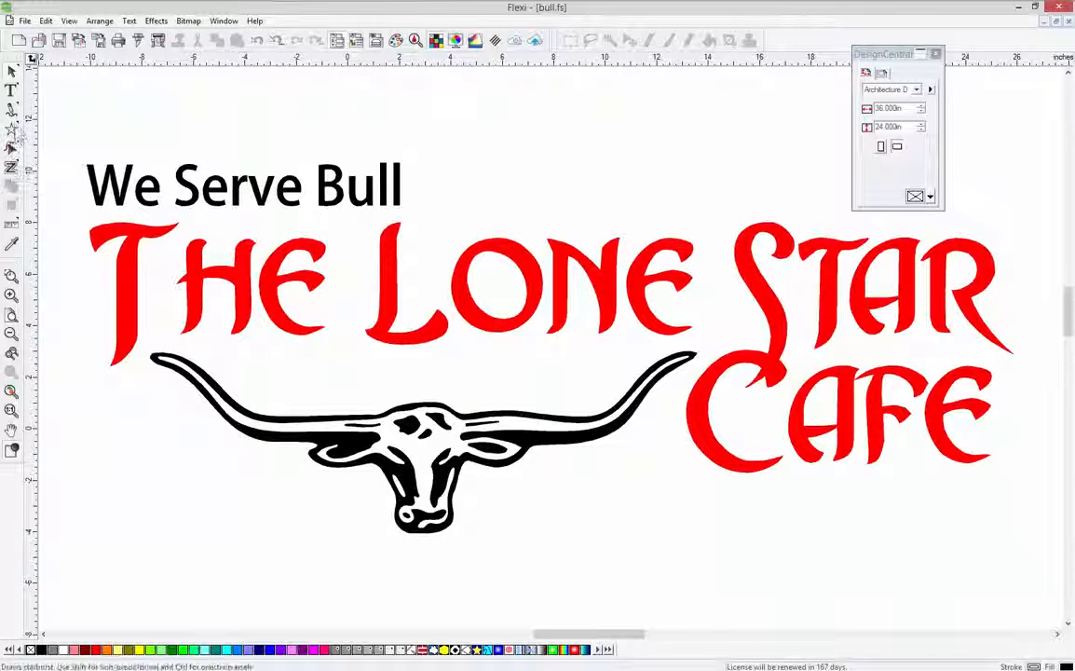
Place three 0.250 in registration marks around the design: beside the left horn, above LONE, and beside CAFE
left_click(13, 132)
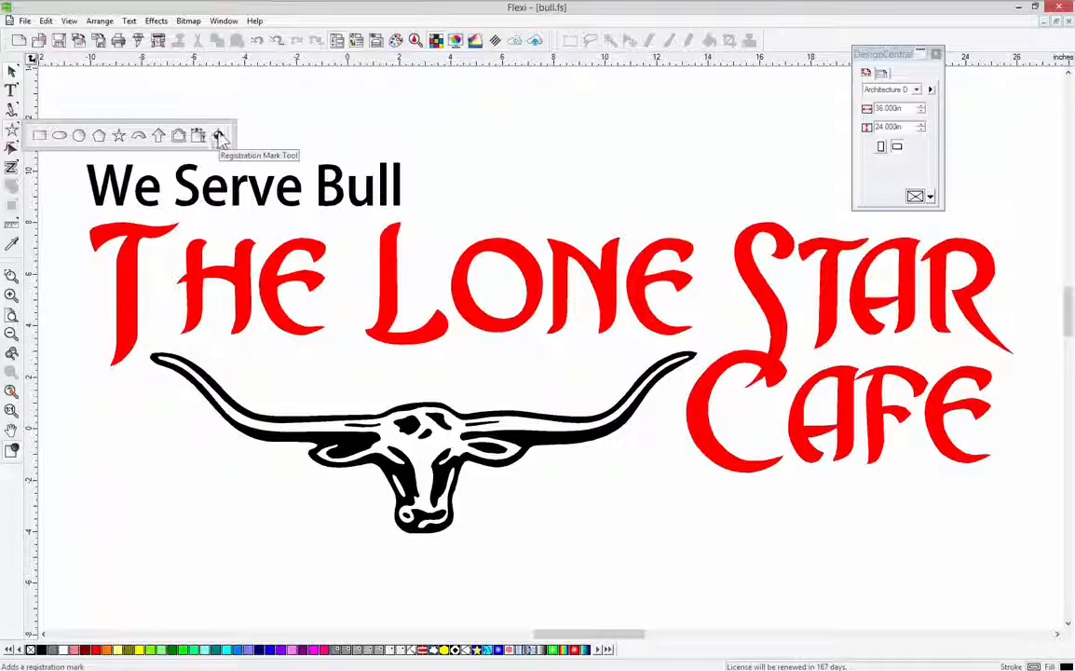
left_click(218, 136)
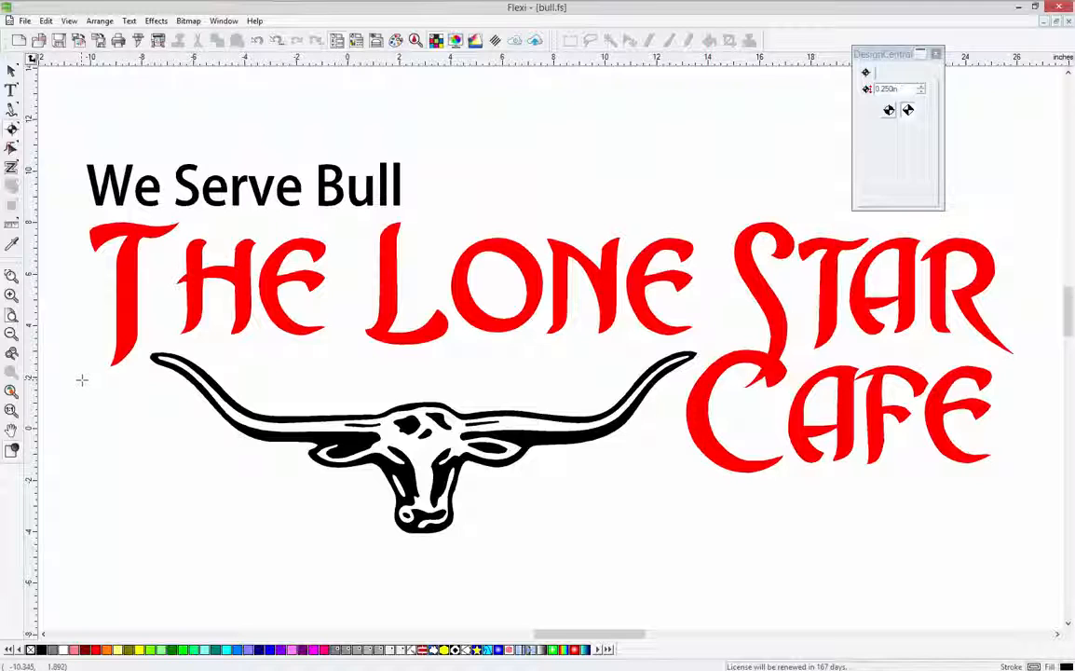
left_click(82, 380)
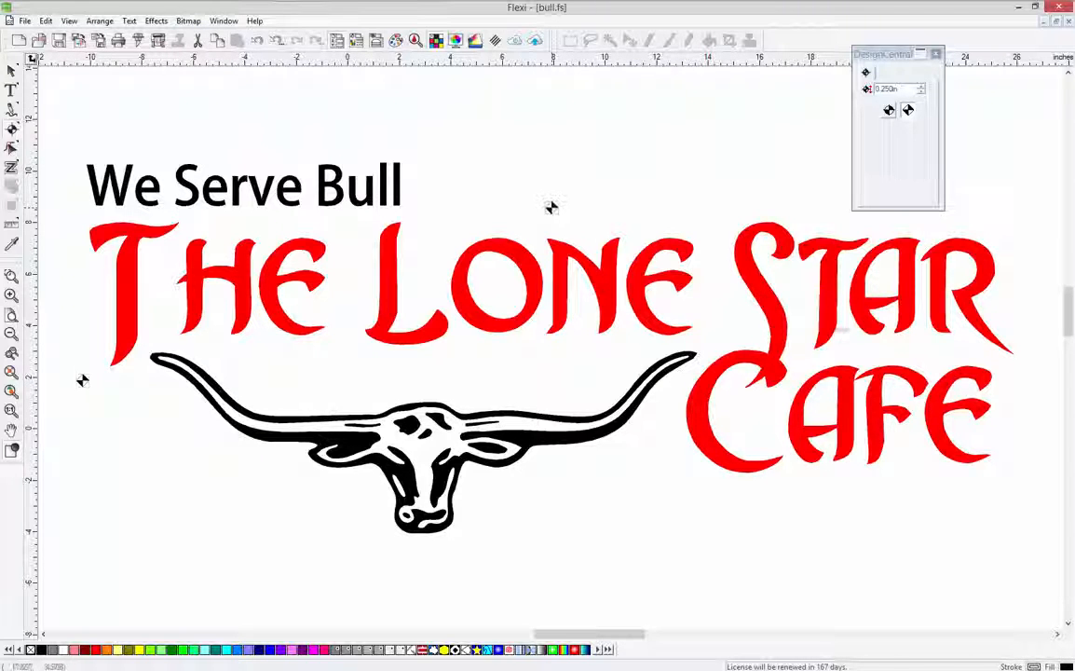
left_click(1029, 394)
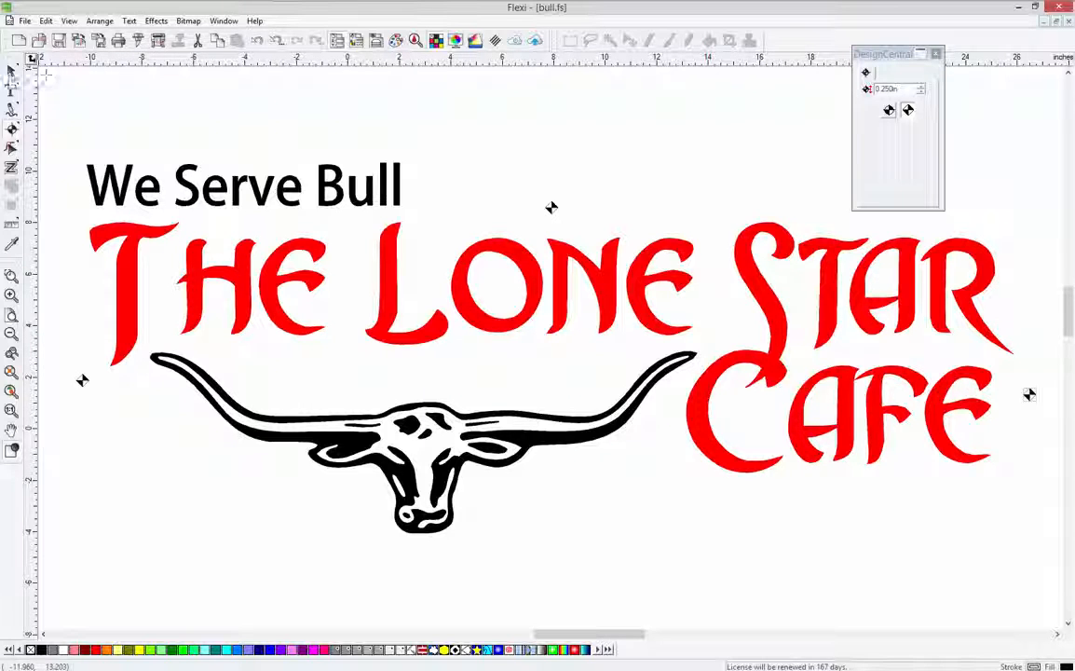
left_click(11, 72)
Check in the Cut/Plot preview how the registration marks are placed on the black and red colour layers
left_click(118, 41)
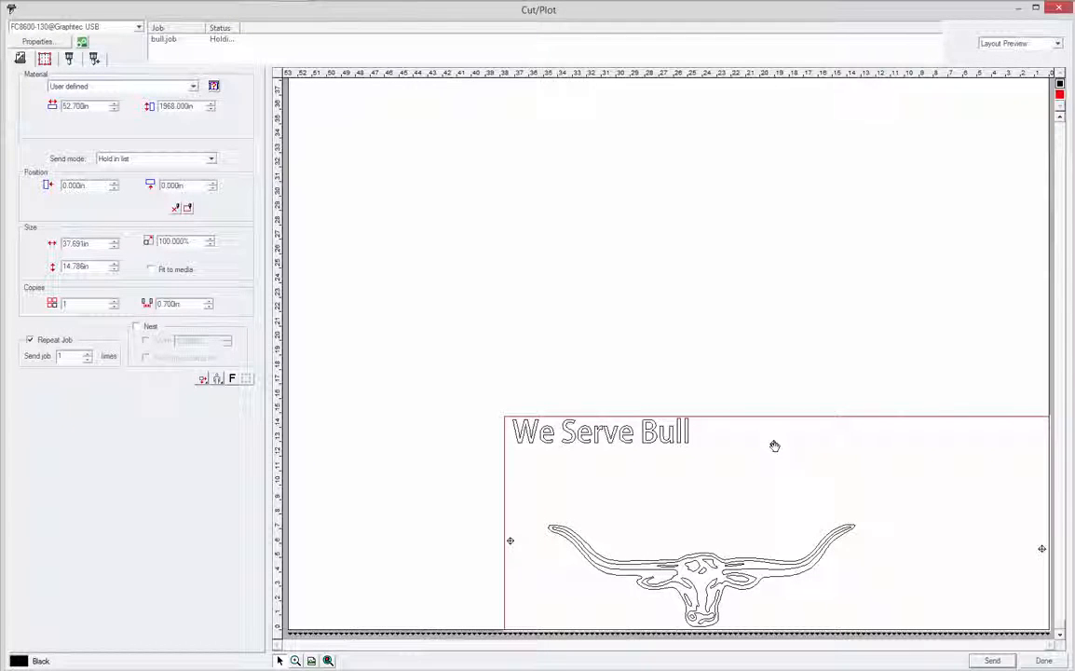
left_click(1059, 94)
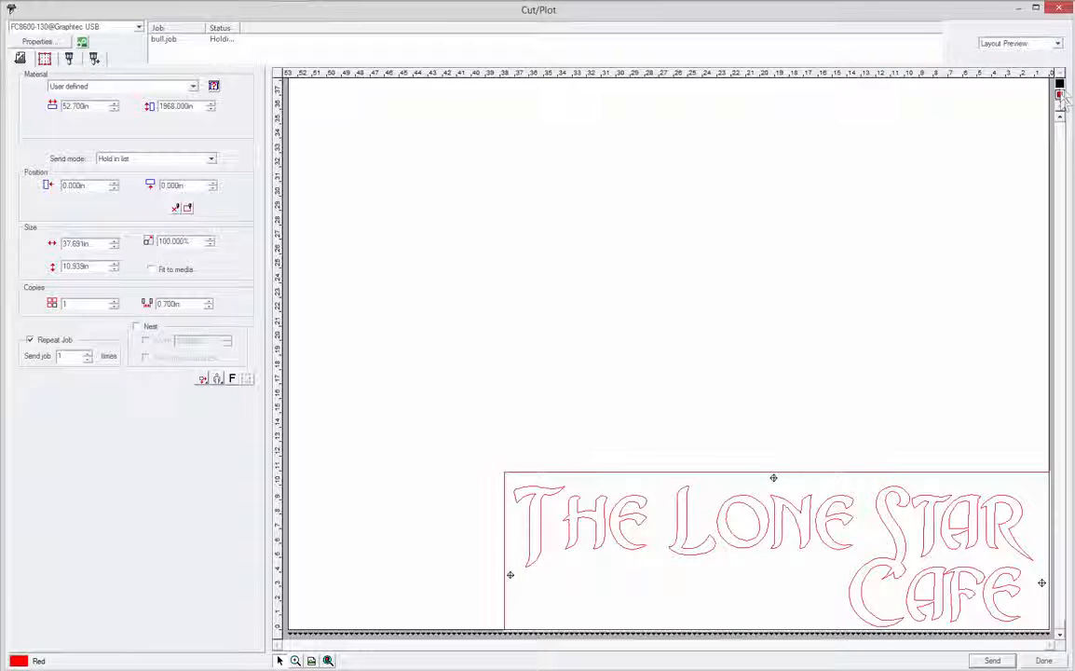
left_click(1058, 83)
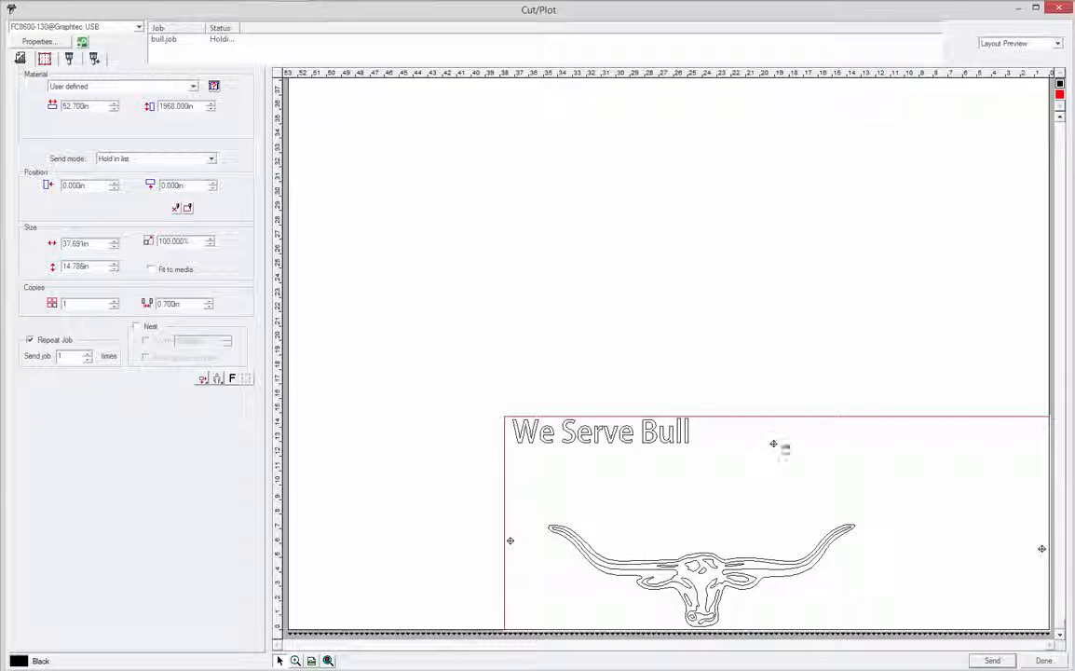
left_click(1059, 94)
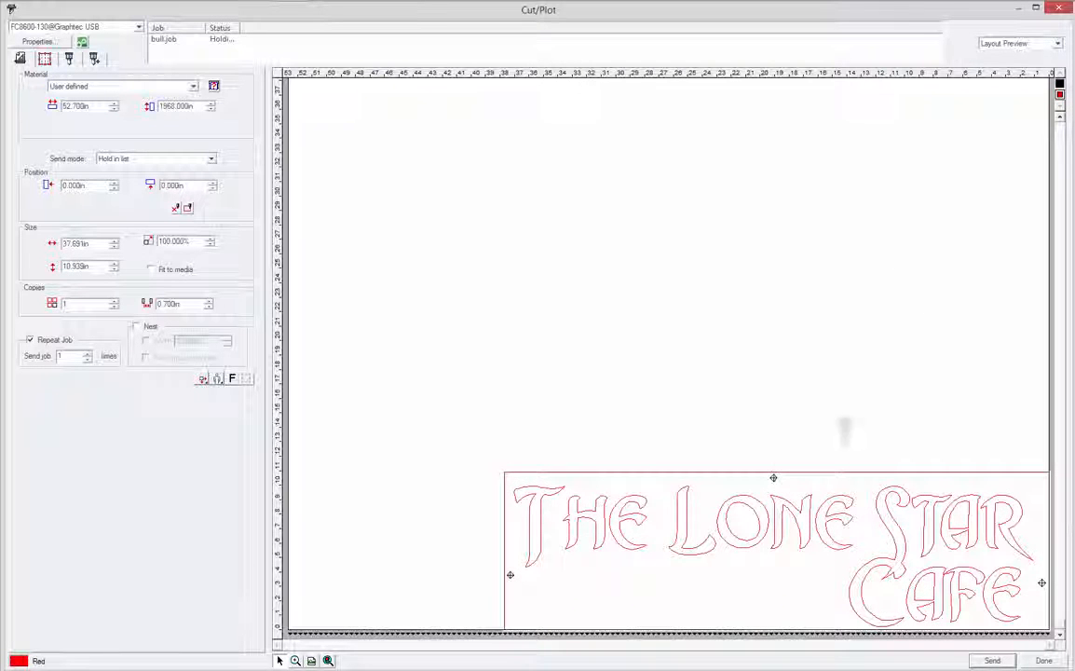
left_click(1059, 83)
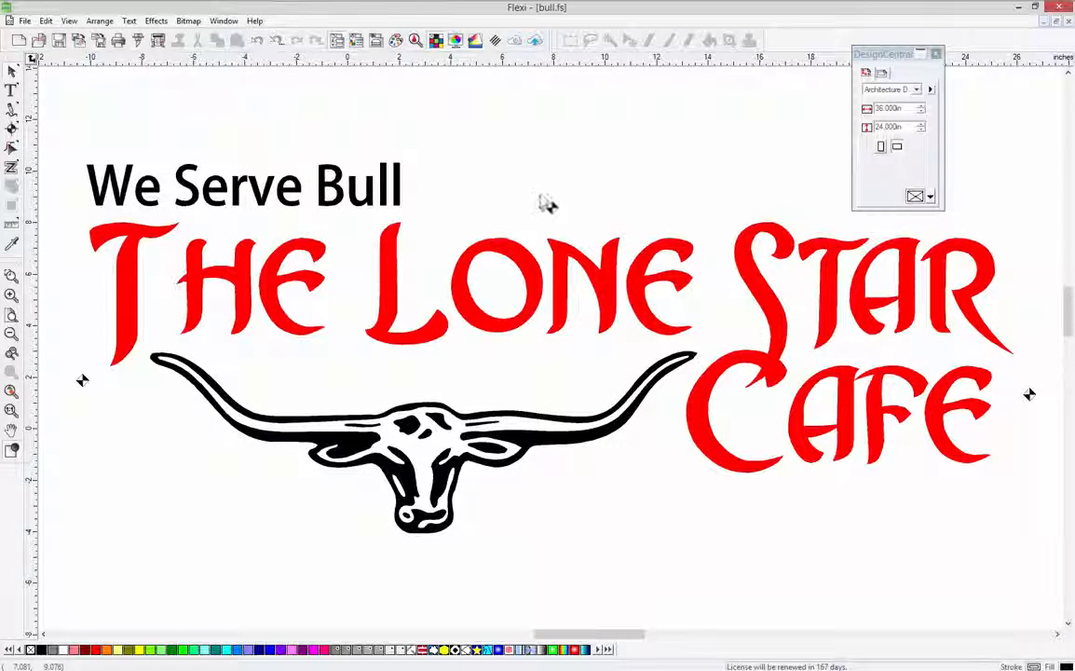
Shift the registration mark above LONE slightly up and to the right, and enlarge it
left_click(11, 129)
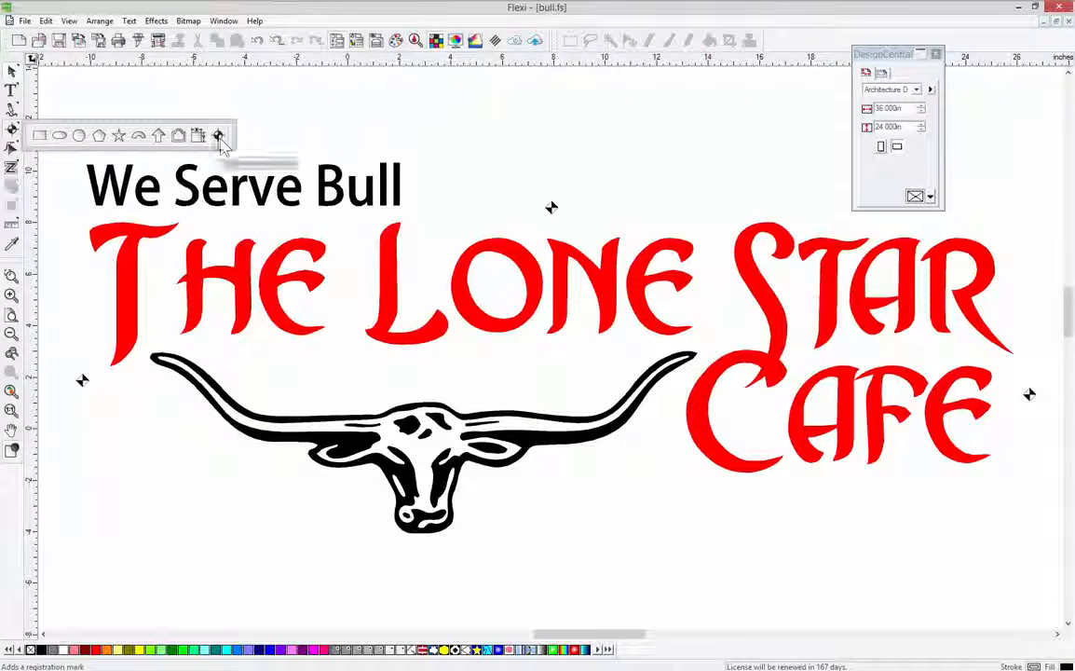
left_click(218, 136)
left_click(551, 207)
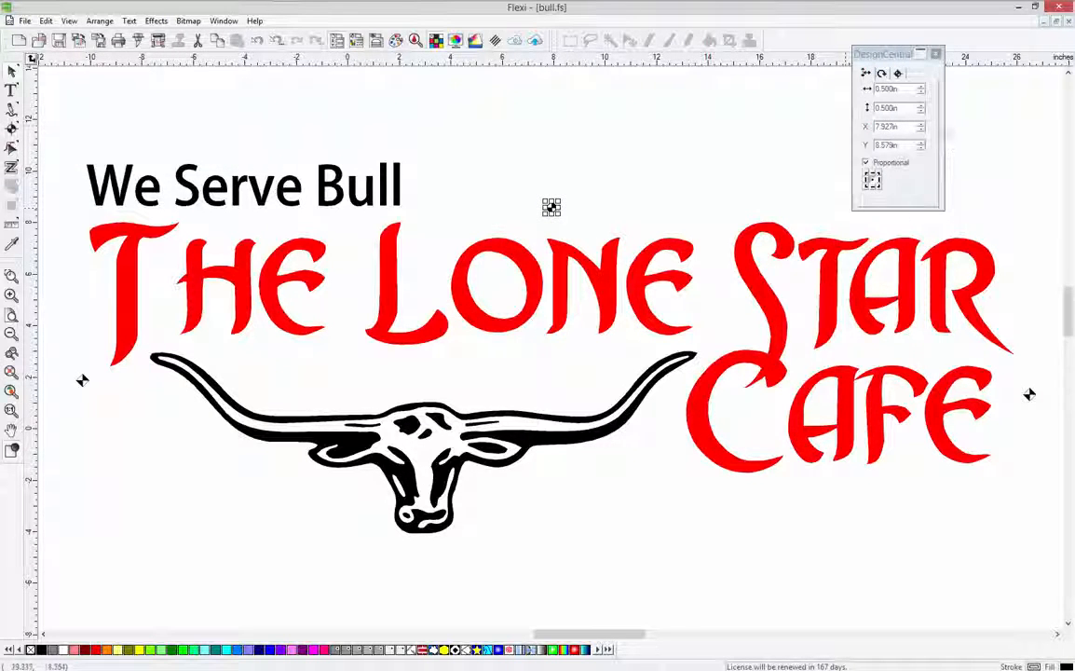
mouse_move(552, 207)
left_mouse_down()
mouse_move(566, 187)
mouse_move(559, 198)
left_mouse_up()
left_click(899, 74)
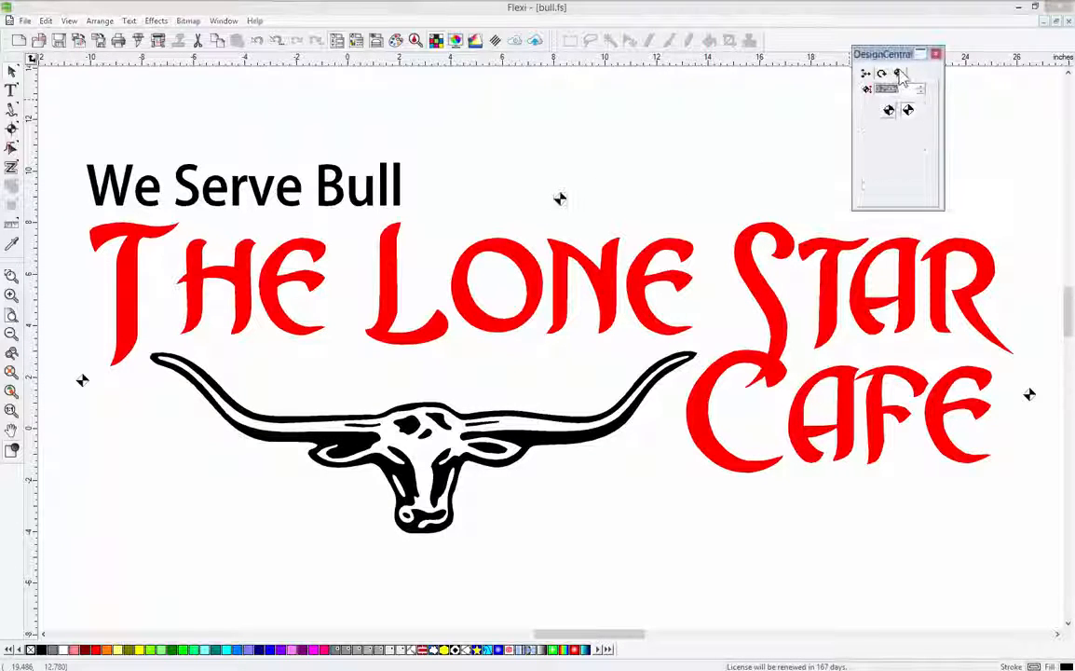
left_click(920, 87)
left_click(920, 86)
left_click(920, 86)
left_click(920, 87)
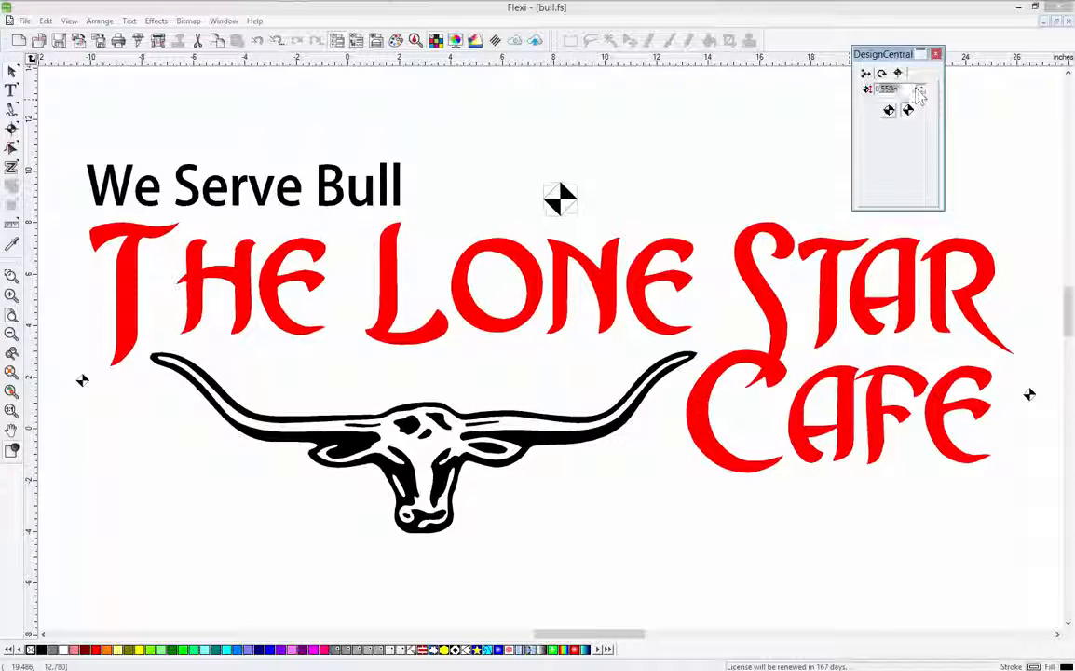
left_click(668, 518)
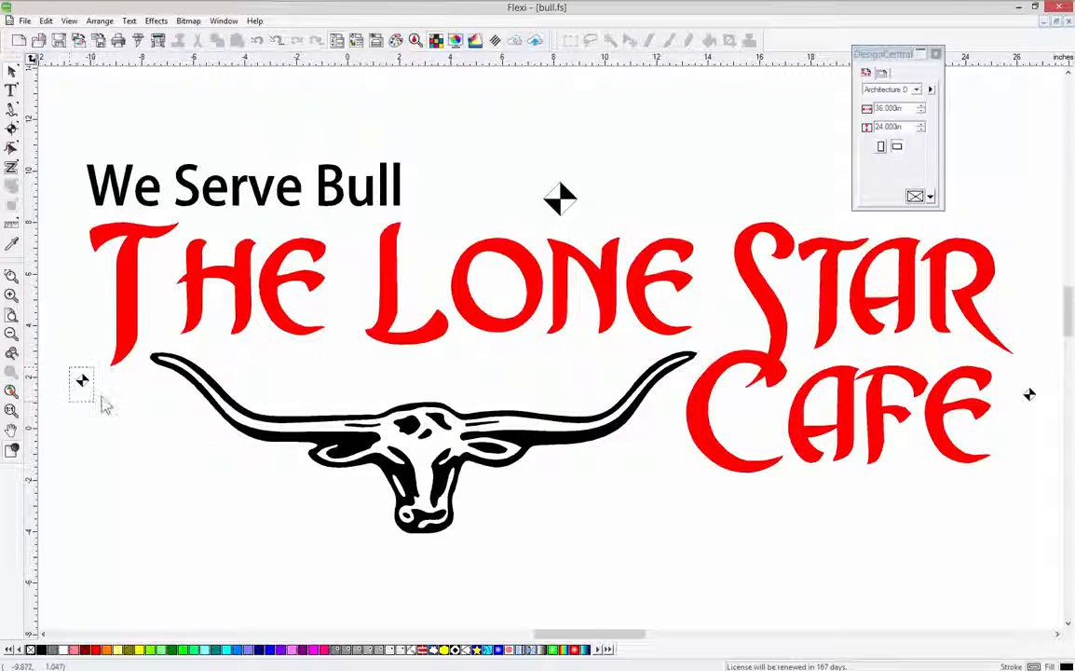
Delete the registration marks at the left and right sides of the design
key("Delete")
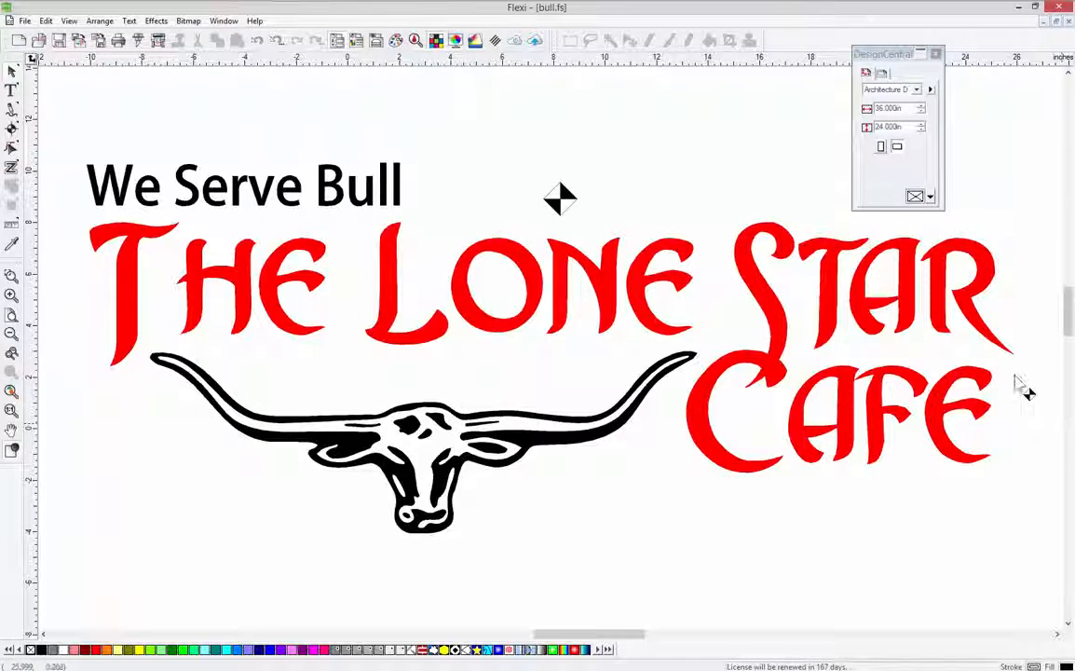
left_click(1029, 394)
key("Delete")
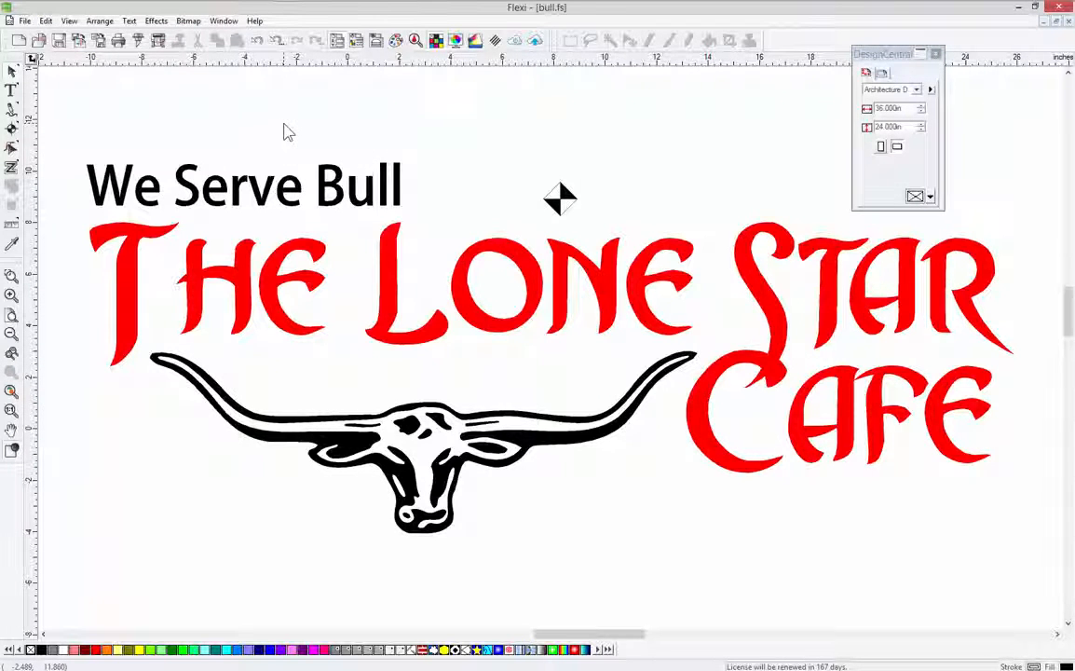
Send the black and red layers with the shared registration mark to the Graphtec cutter as held jobs
left_click(118, 40)
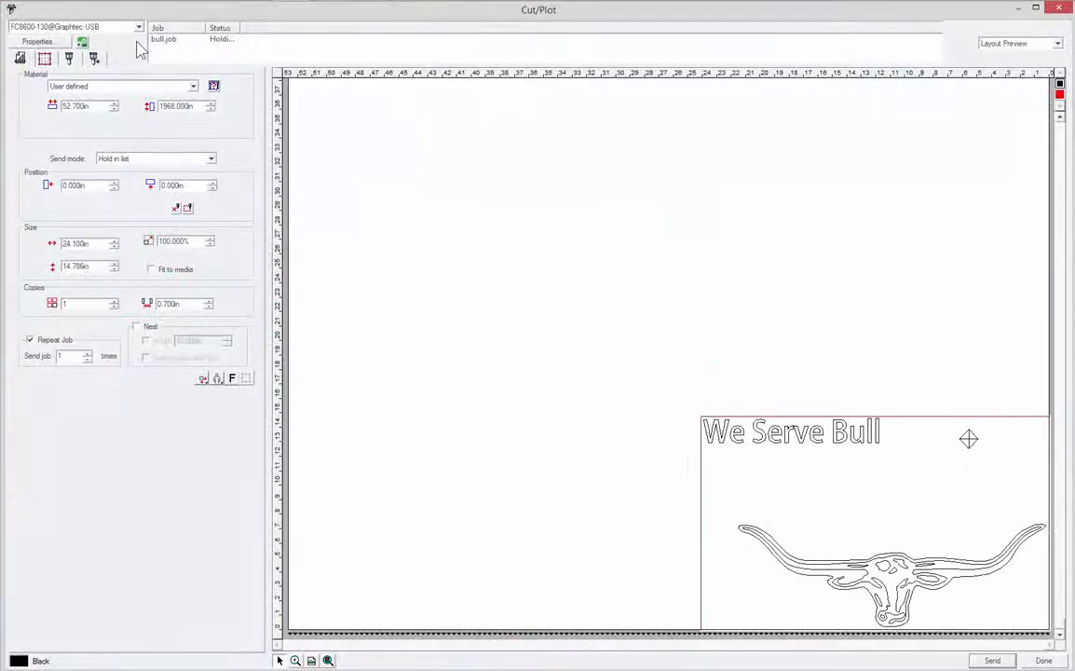
left_click(993, 660)
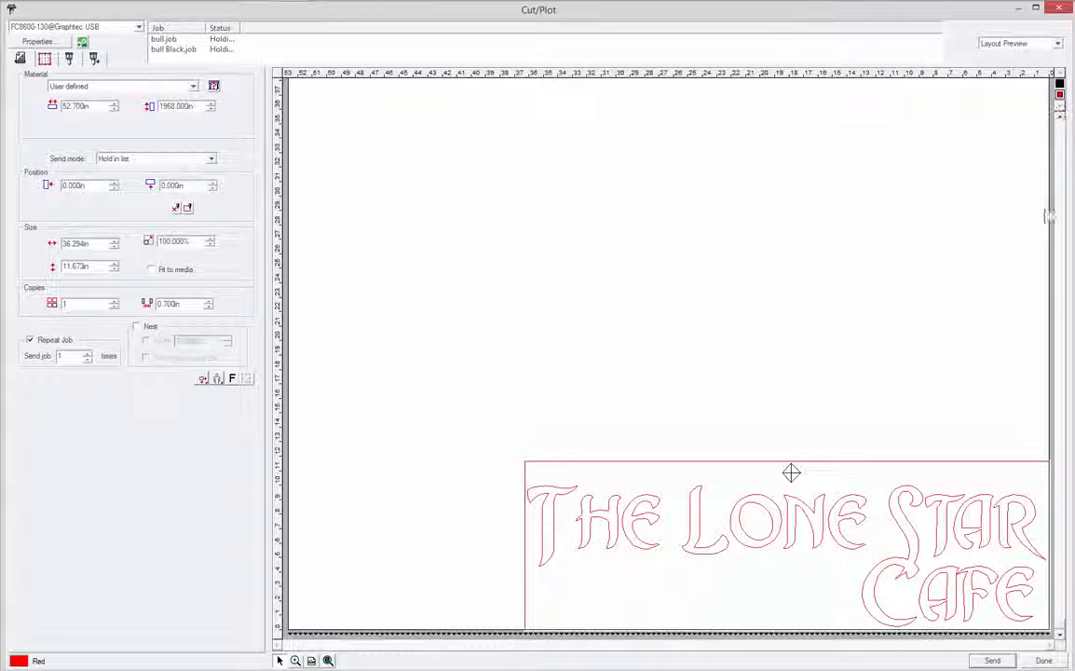
left_click(1043, 661)
Switch to Production Manager and enlarge the area listing the held jobs
mouse_move(315, 5)
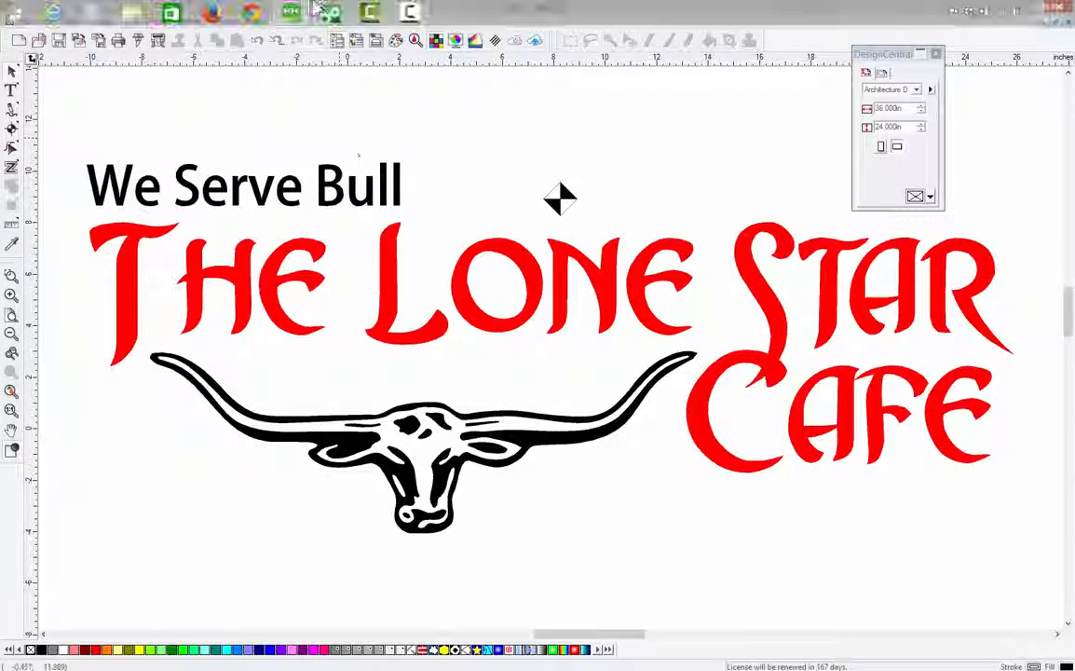
left_click(330, 13)
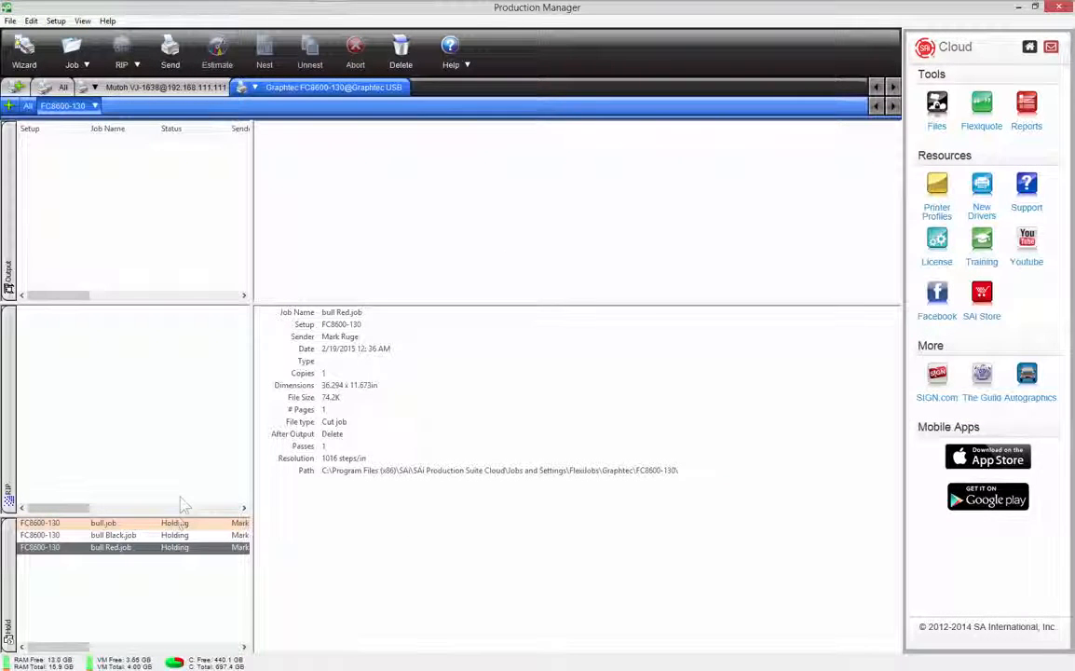
left_click_drag(173, 514, 175, 410)
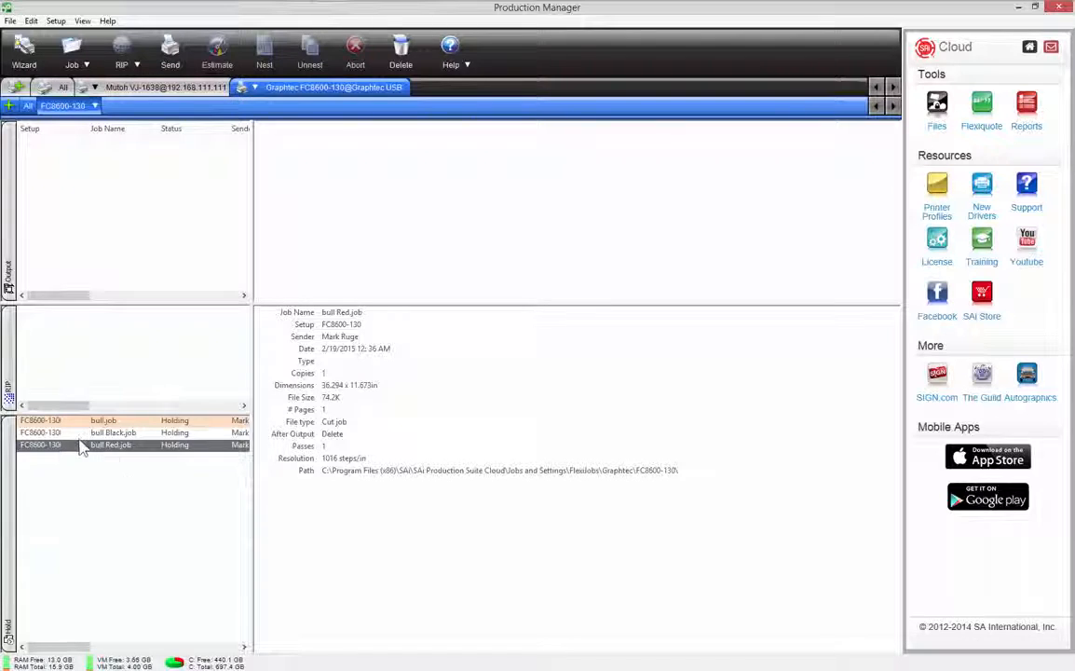
Review the details of the held bull, bull Black and bull Red jobs, and open the properties of bull.job
left_click(104, 421)
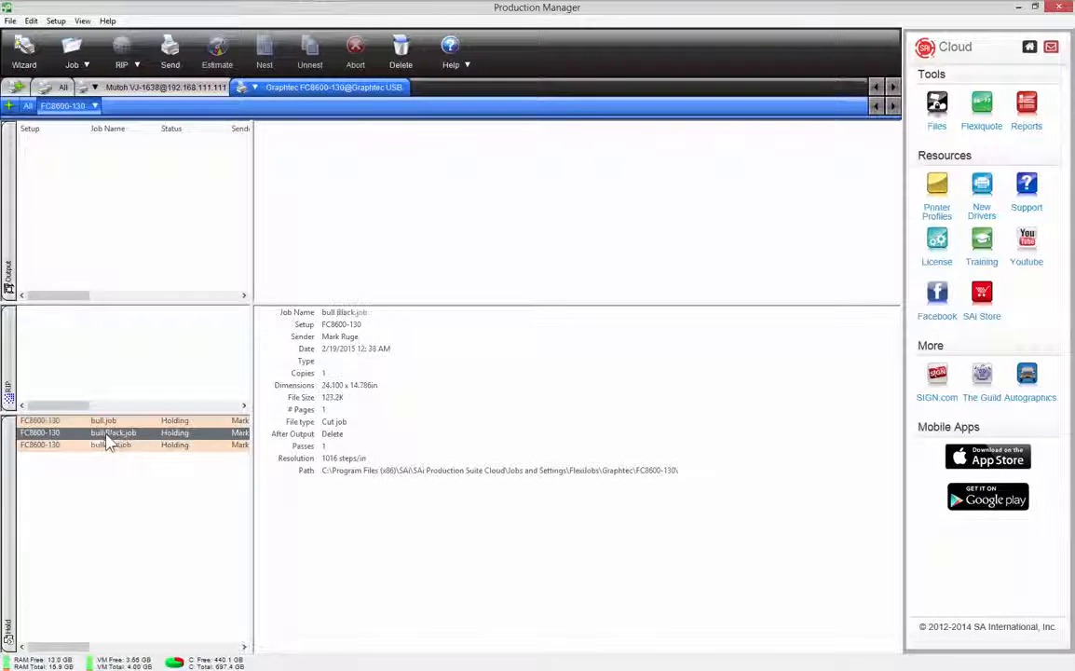
left_click(117, 445)
left_click(119, 423)
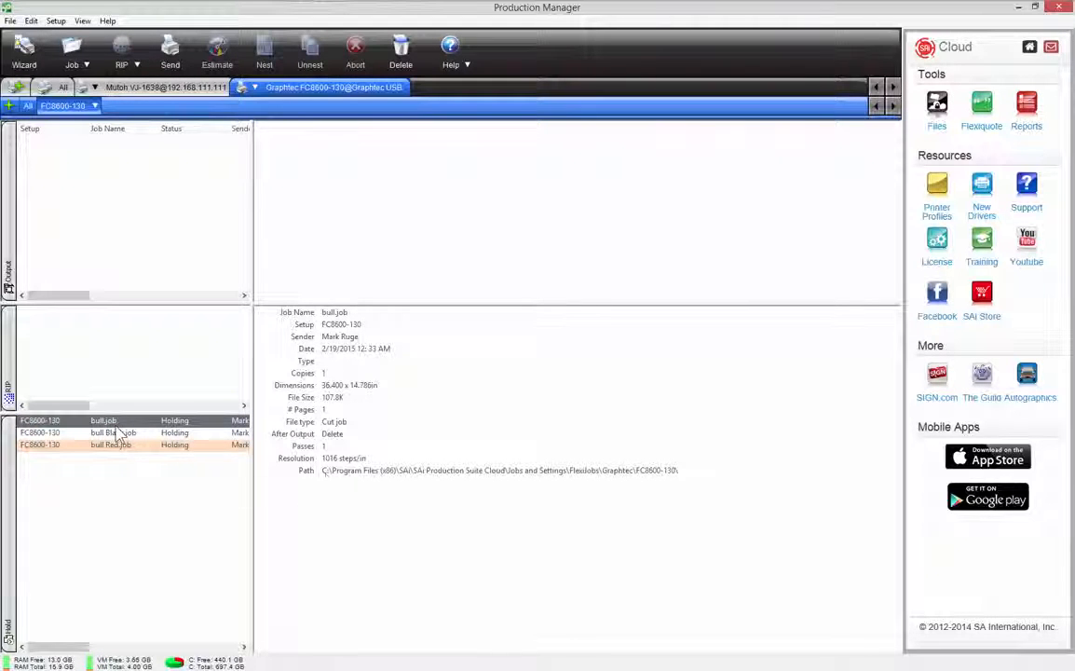
double_click(110, 421)
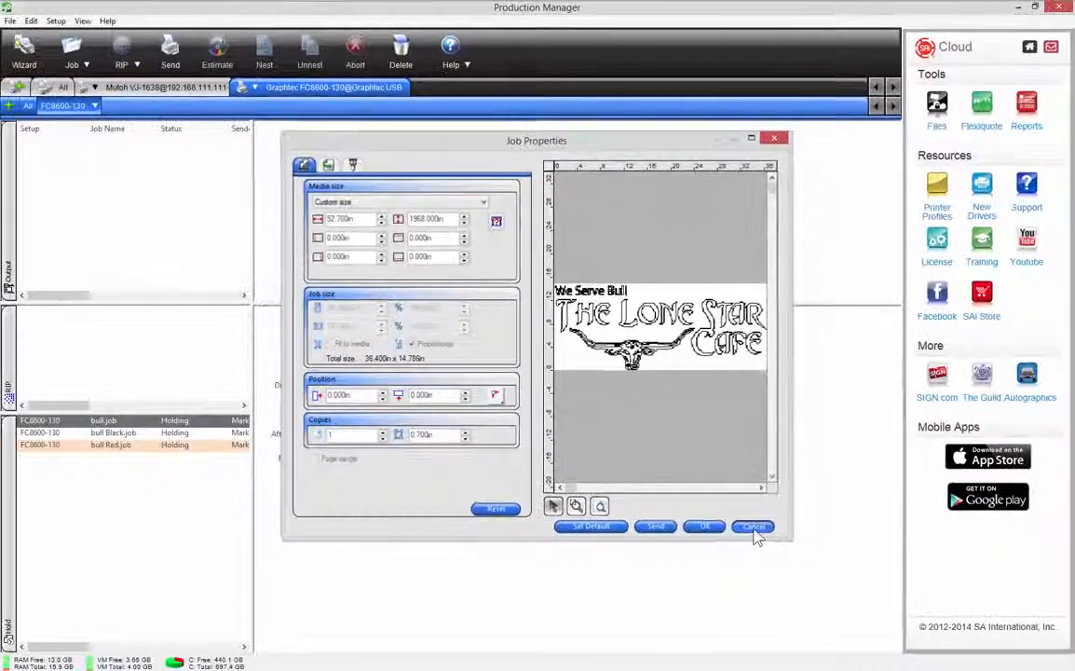
Close the bull.job properties, review the properties of the bull Black and bull Red jobs without changes, and clear the job selection
left_click(772, 572)
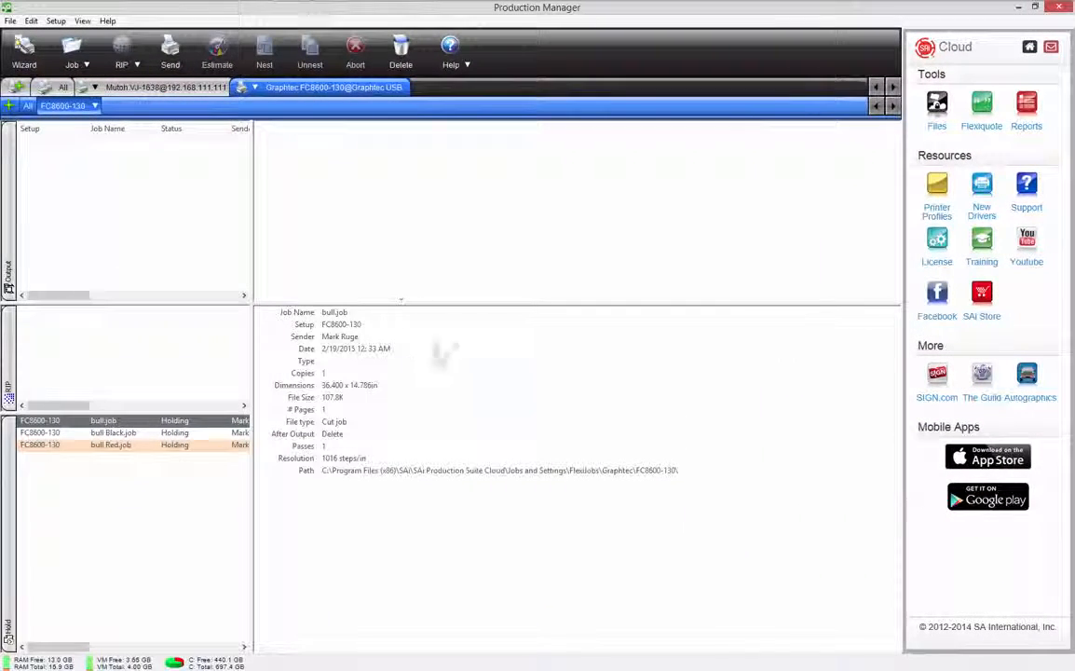
double_click(165, 438)
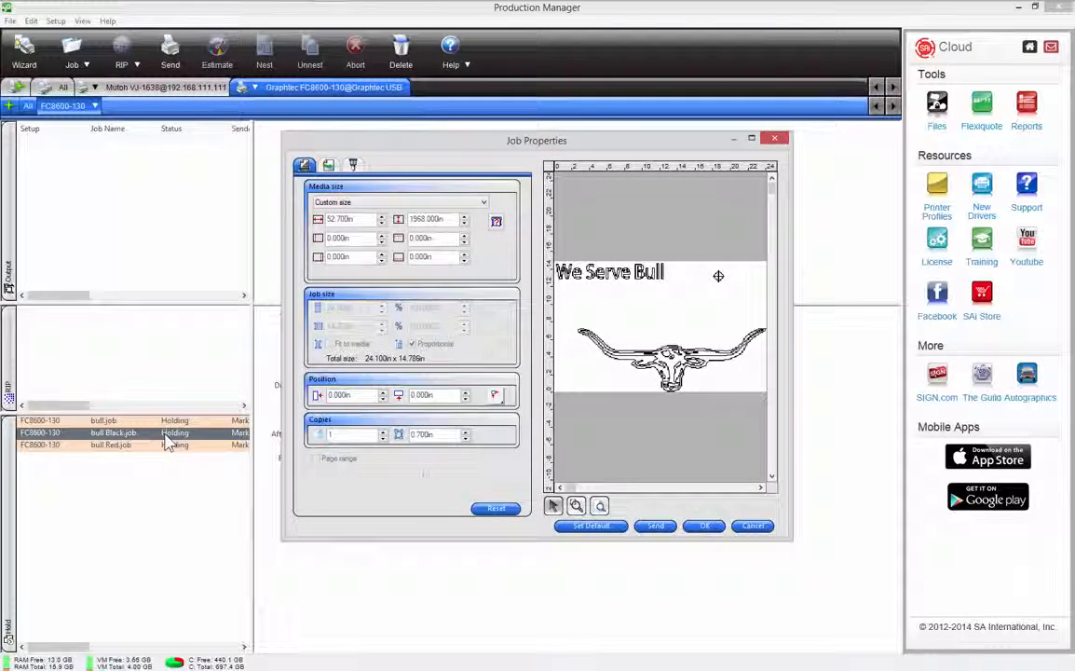
left_click(757, 527)
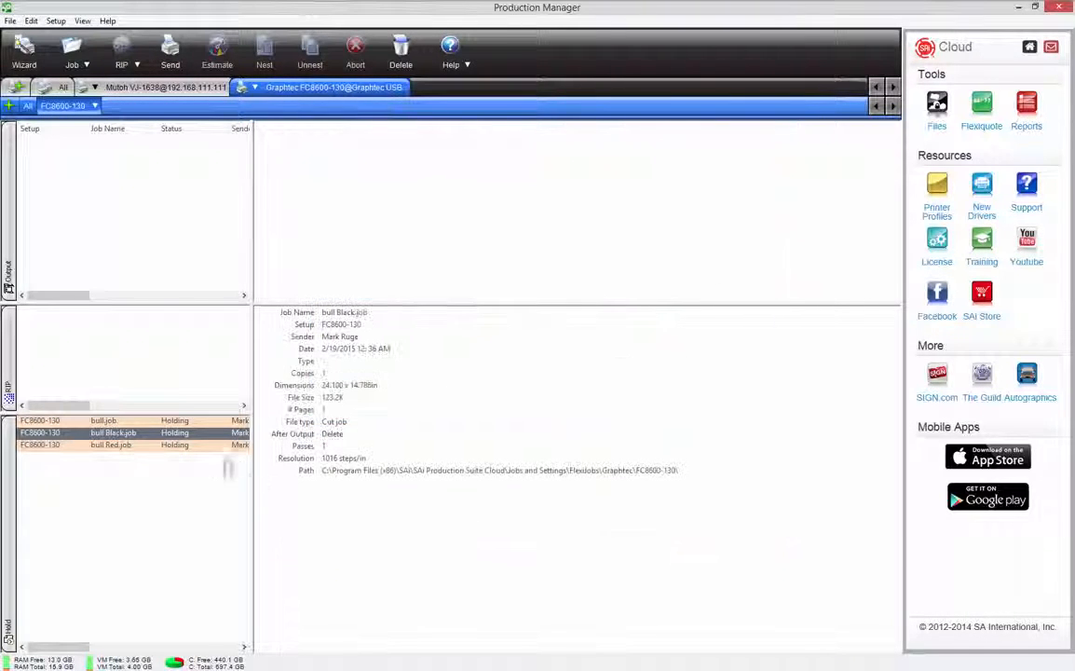
double_click(207, 446)
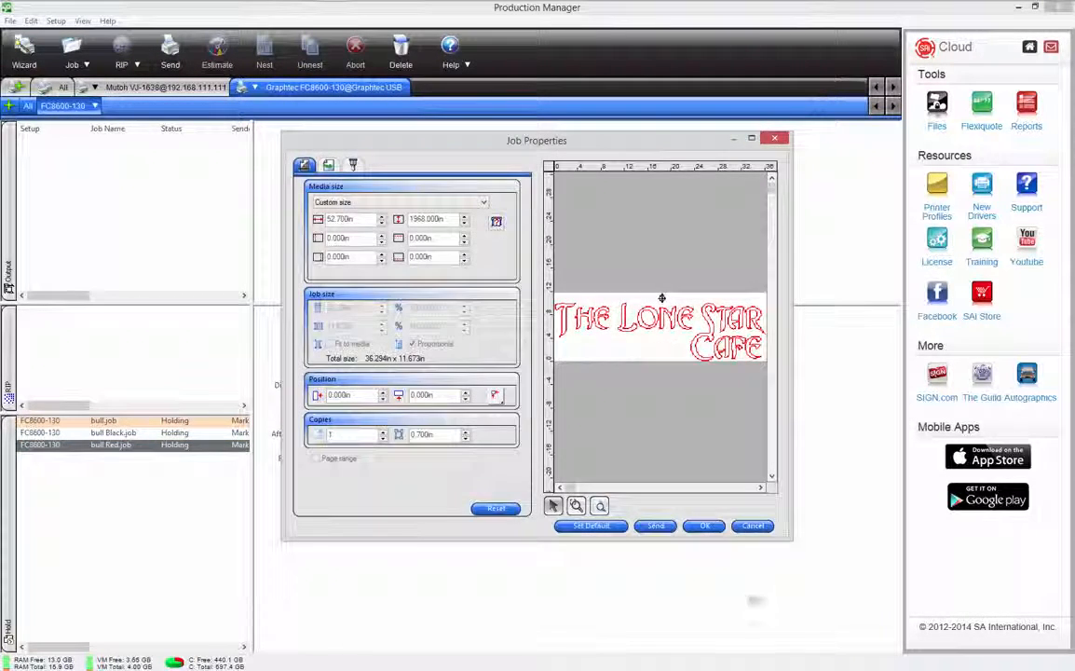
left_click(754, 527)
left_click(132, 524)
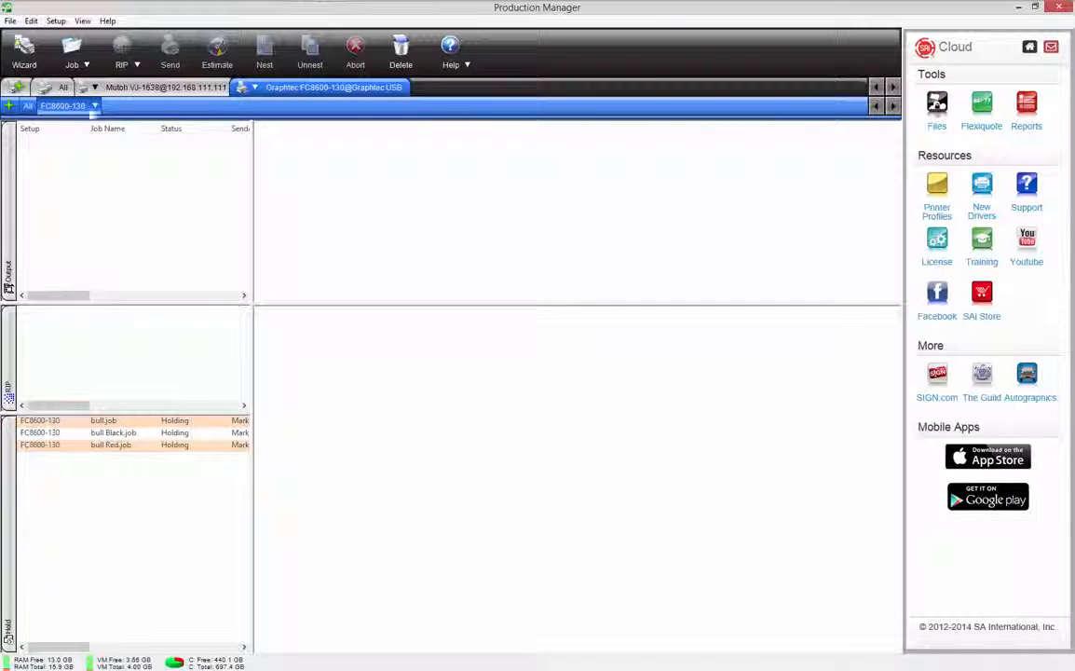
Select the held bull.job and try to send it to the Graphtec cutter
left_click(130, 424)
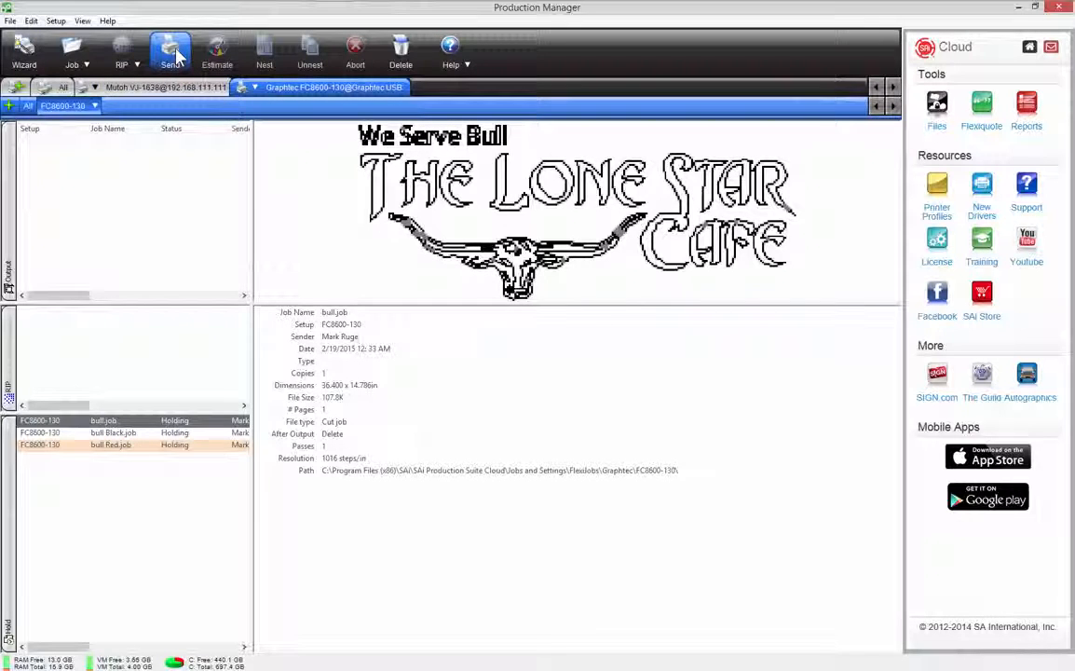
right_click(129, 432)
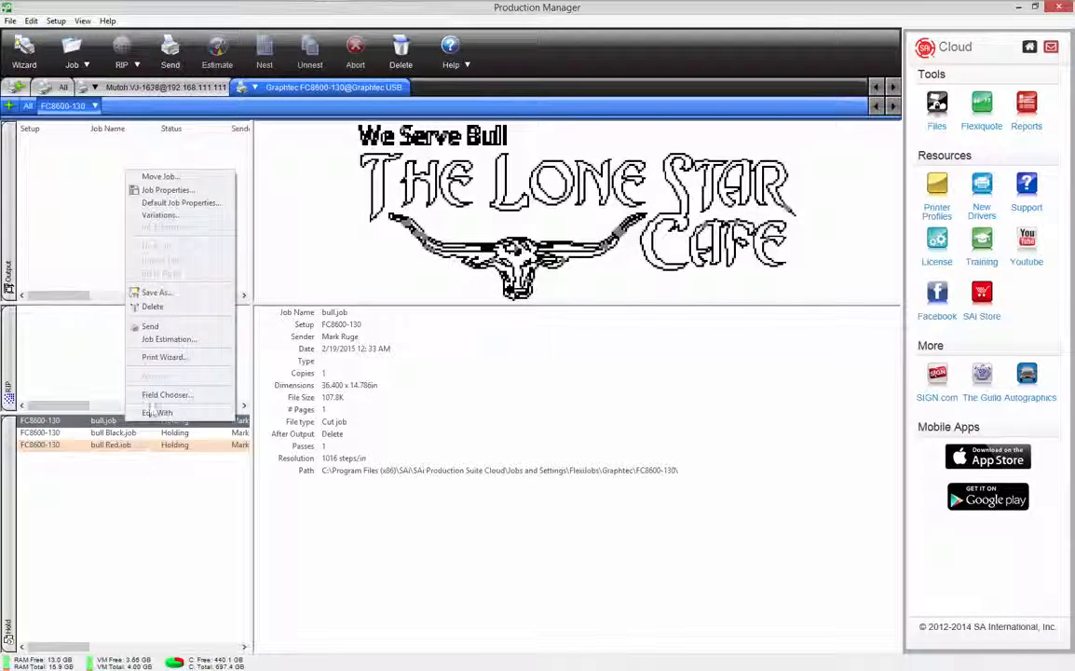
left_click(147, 326)
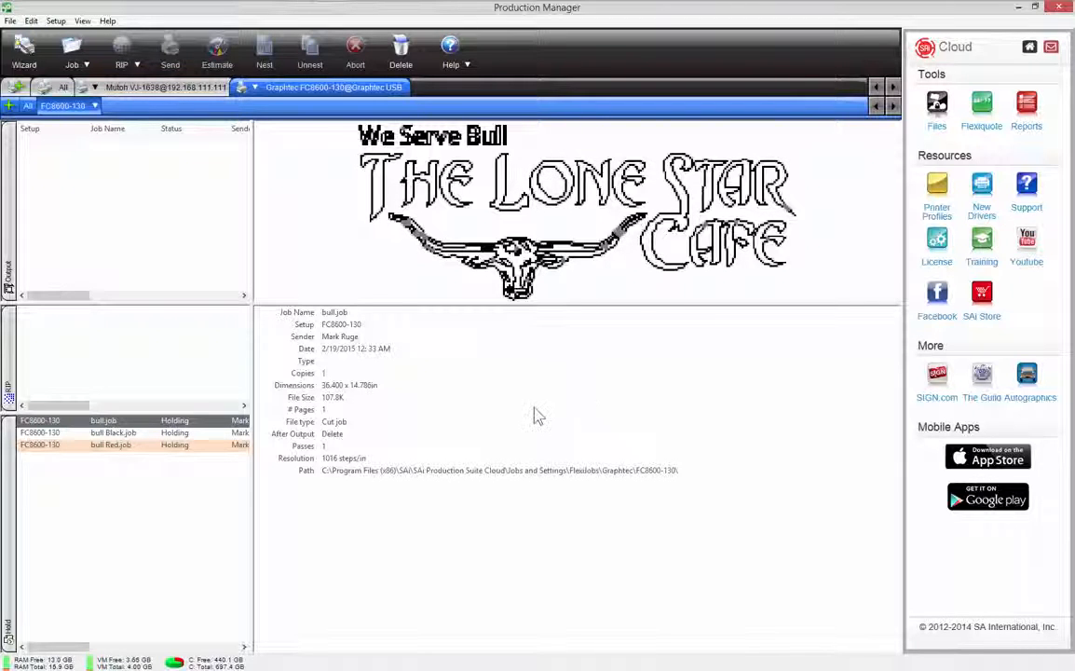
Enlarge the job preview area and preview the held bull Black, bull Red and bull jobs
left_click_drag(571, 303, 616, 372)
left_click(167, 435)
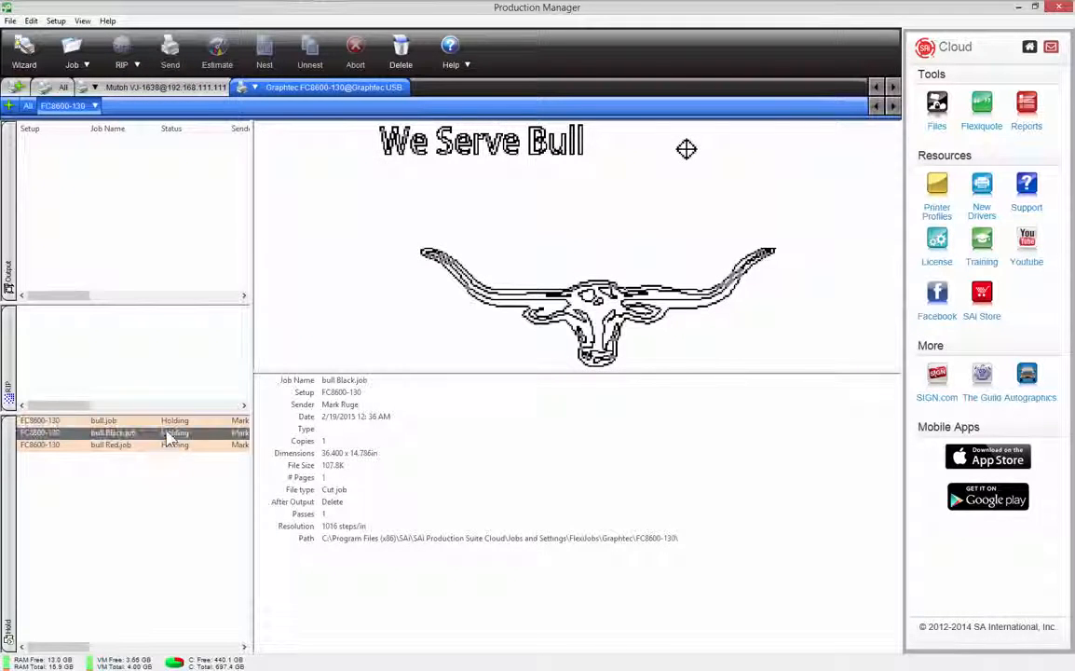
left_click(163, 449)
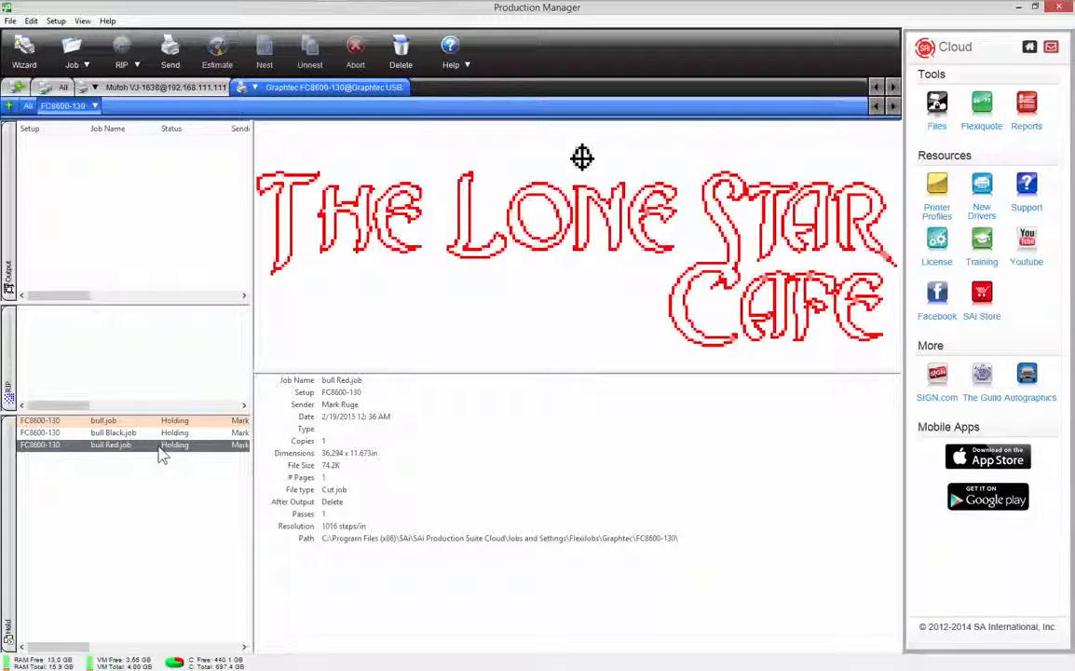
left_click(160, 420)
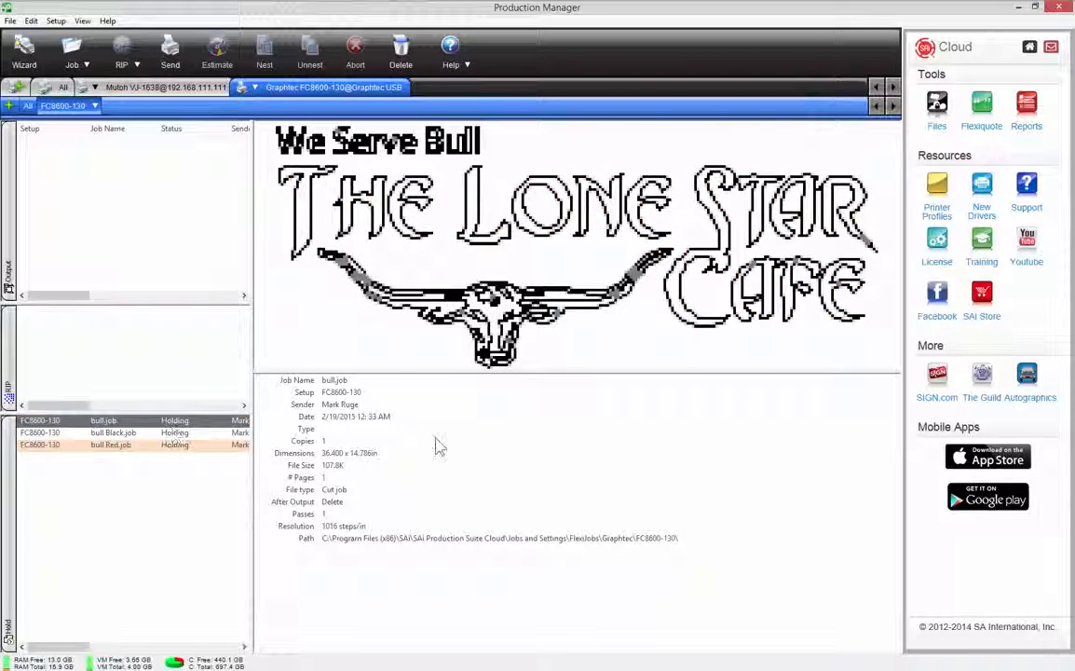
Switch to Flexi and open the Cut/Plot settings for the bull design
mouse_move(547, 5)
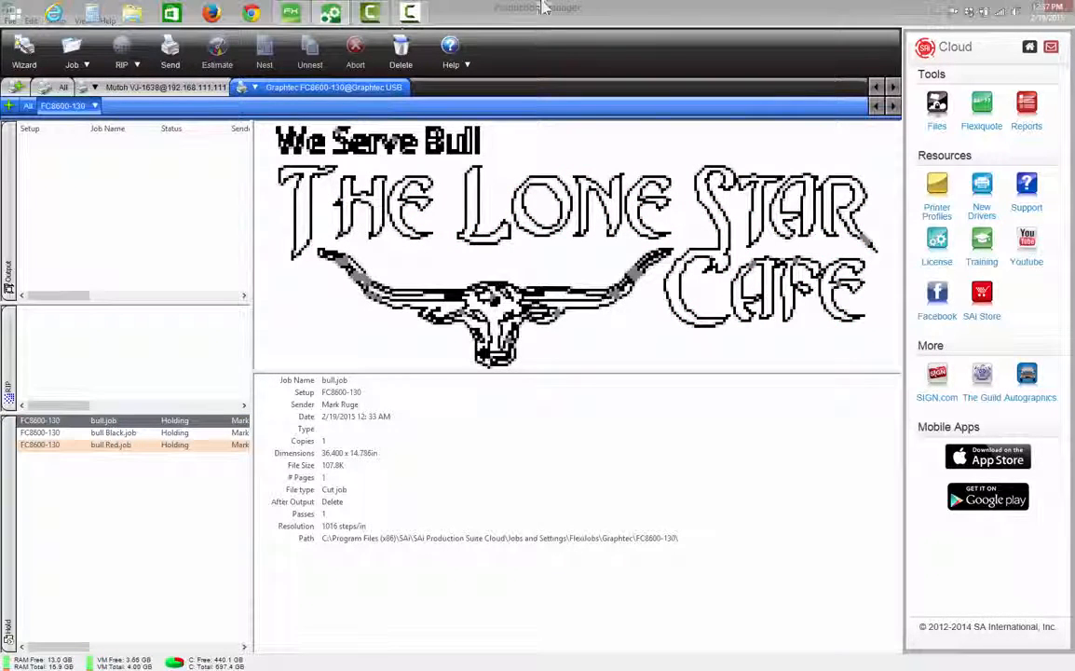
left_click(291, 13)
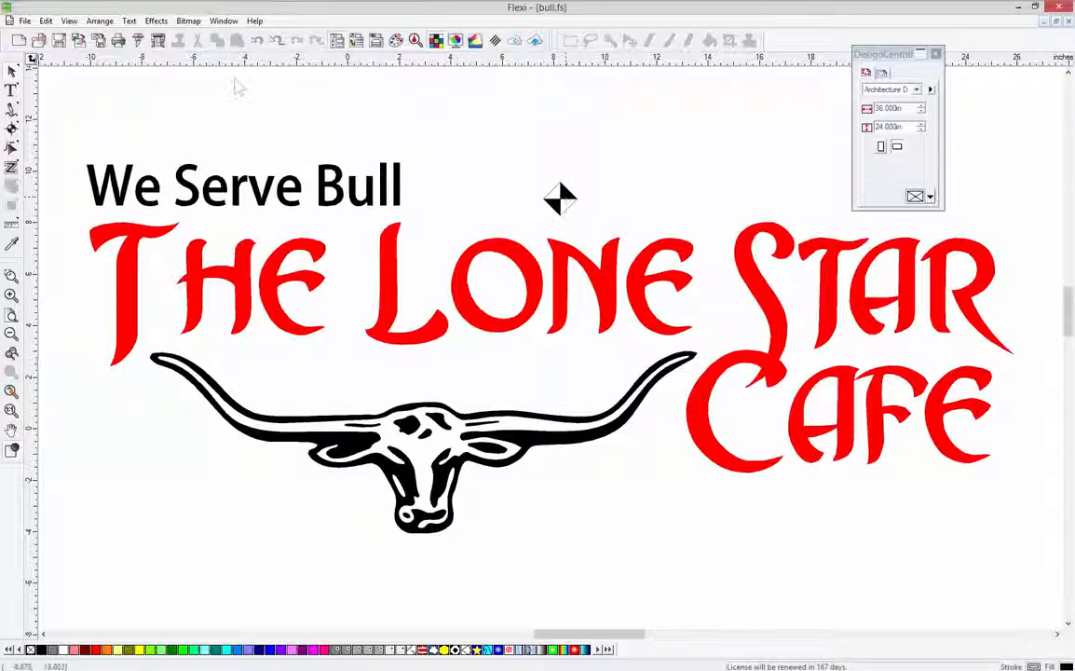
left_click(137, 43)
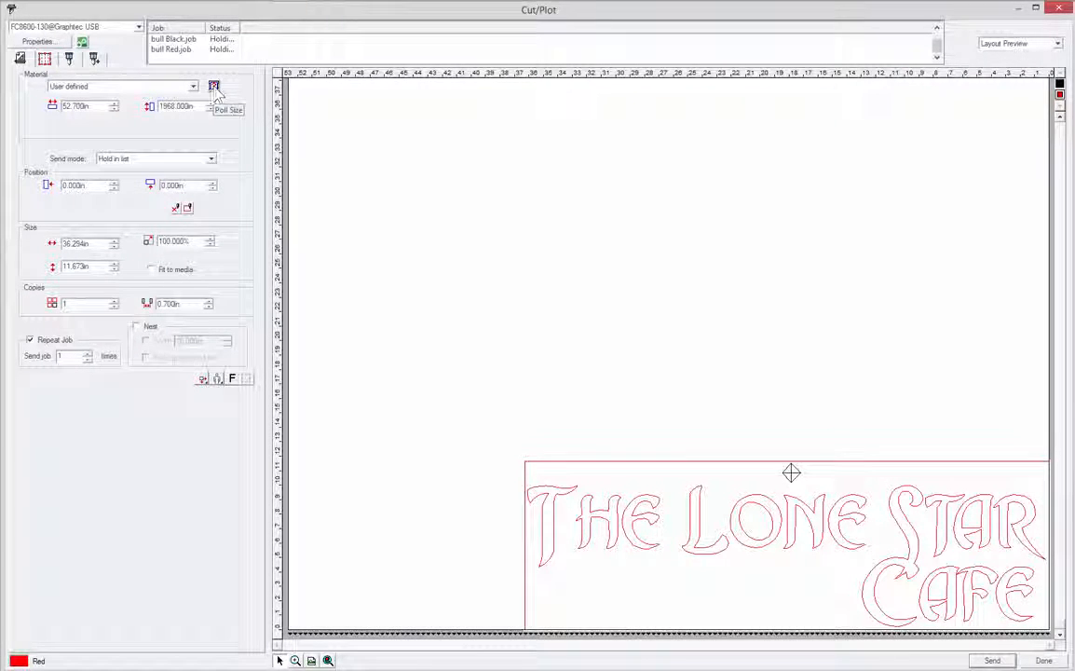
Check the red layer's output scale, and try the mirror option before restoring the normal orientation
double_click(189, 240)
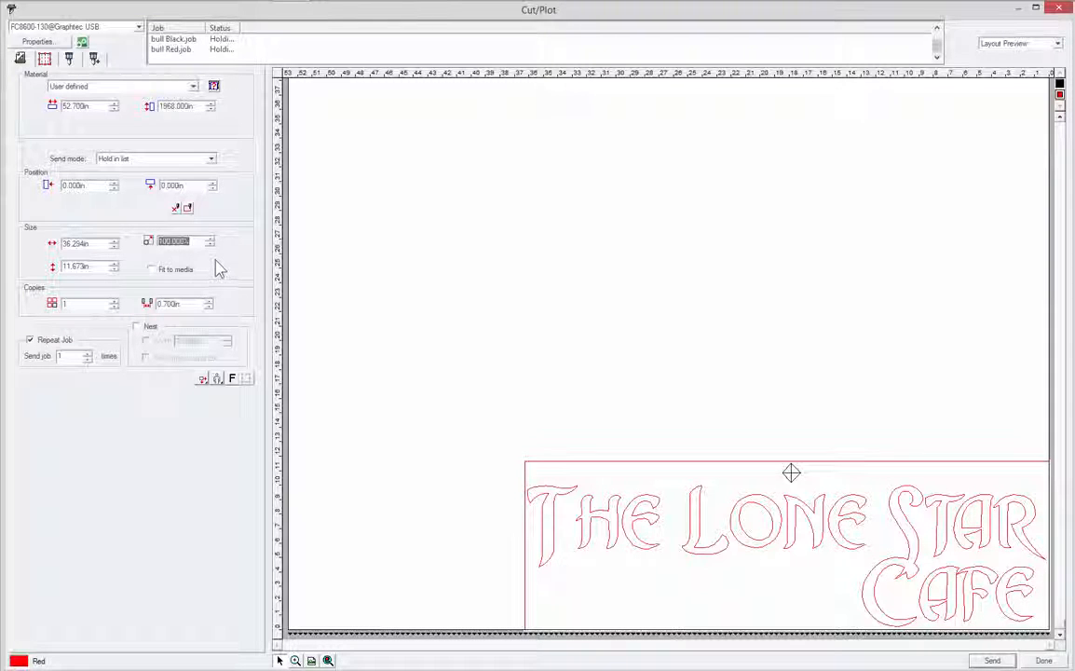
left_click(232, 379)
left_click(232, 379)
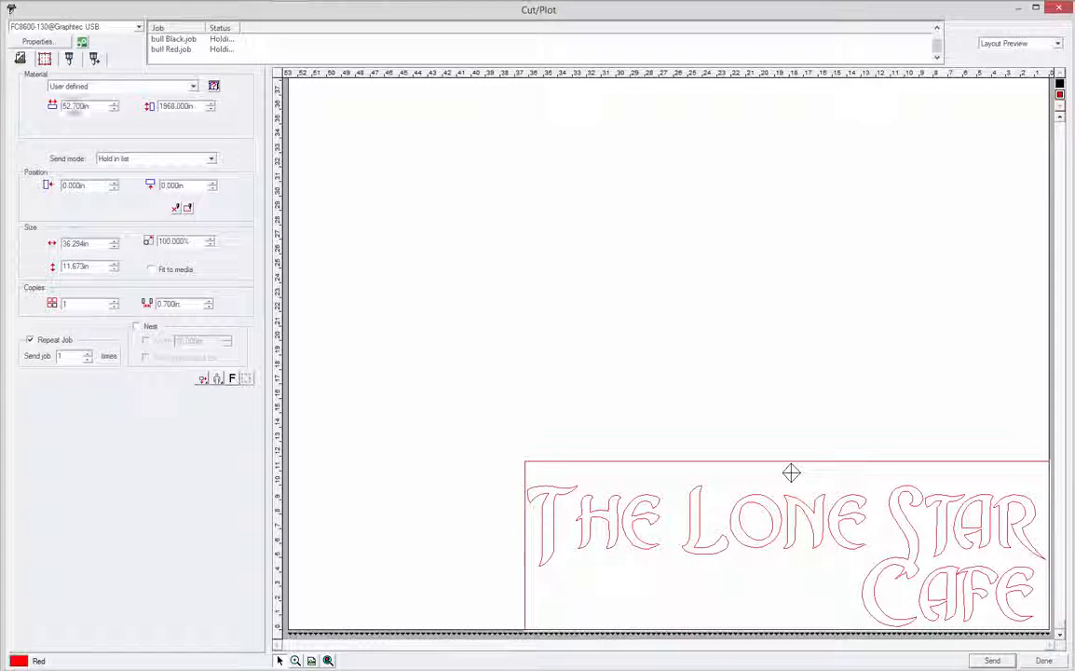
Try horizontal and vertical weed lines on the red layer, turn both off again, and view the remaining cut options
left_click(69, 60)
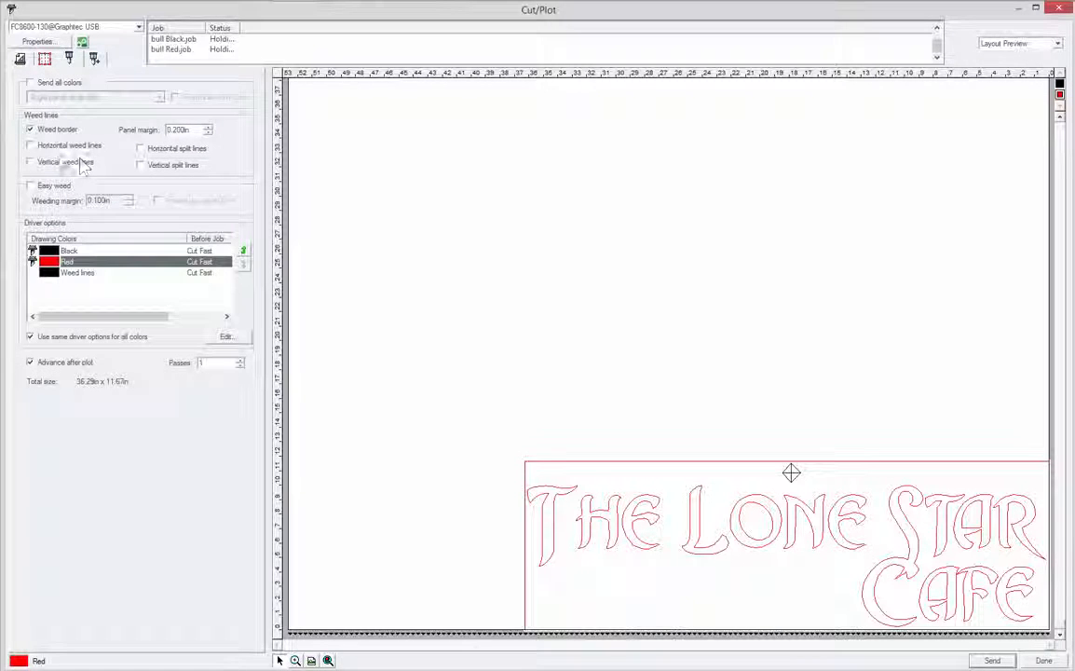
left_click(37, 145)
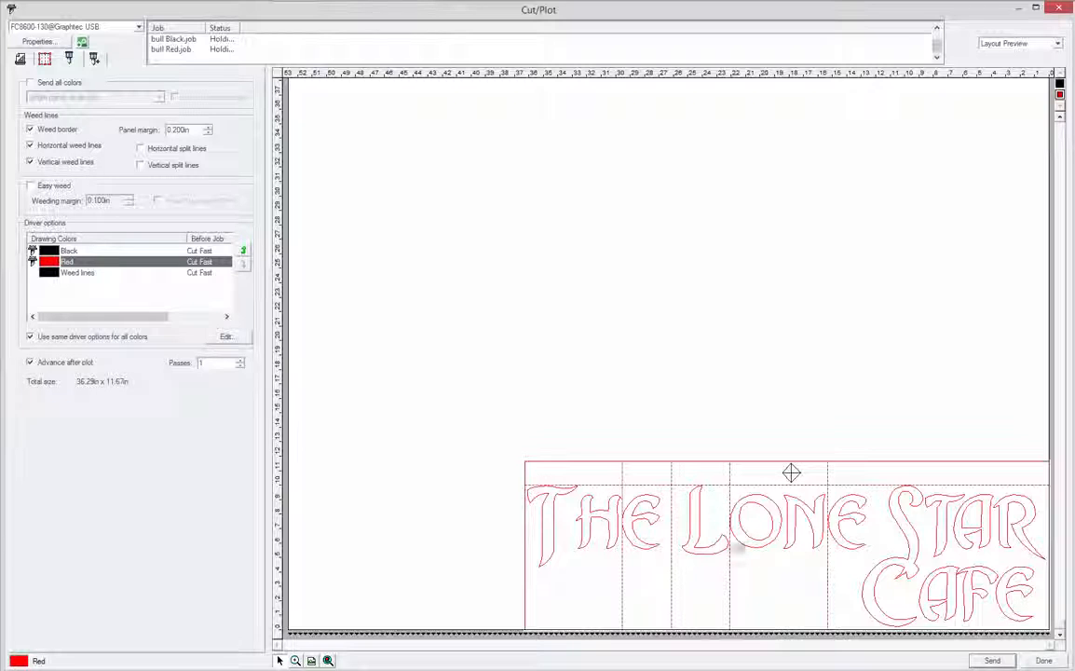
left_click(41, 164)
left_click(42, 163)
left_click(42, 149)
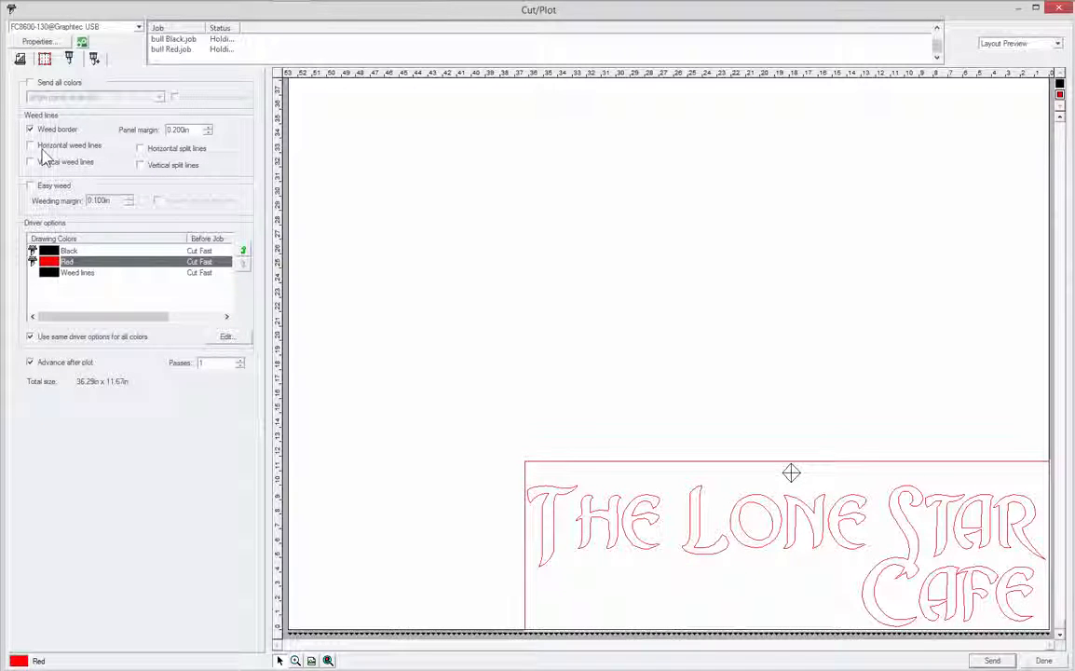
left_click(95, 58)
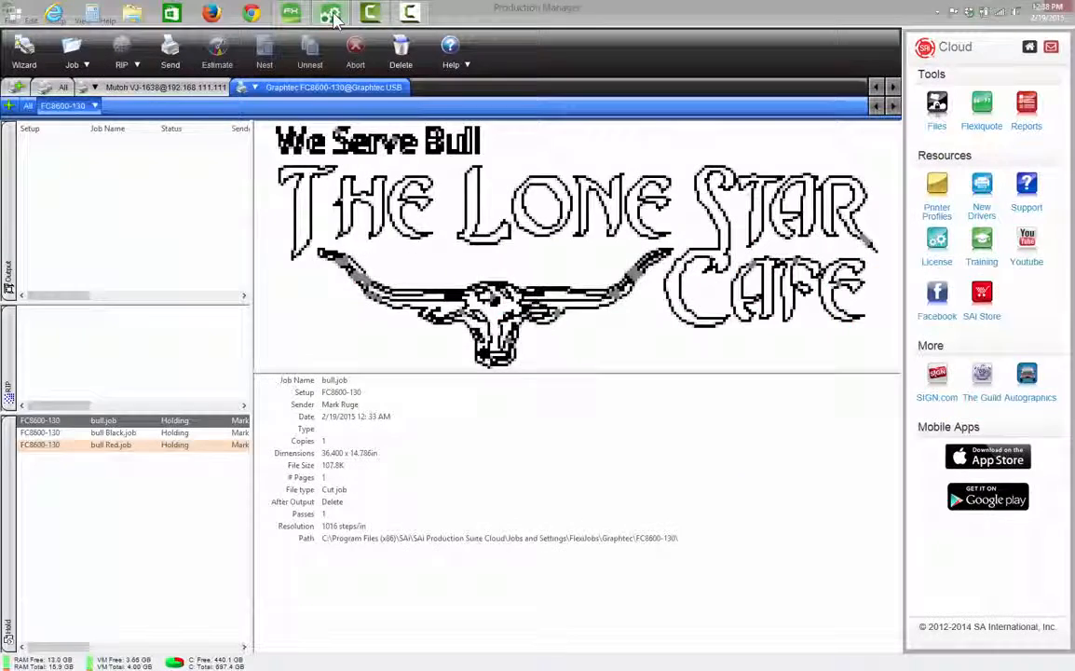
Deselect the held bull.job in Production Manager and switch back to the bull design in Flexi
left_click(291, 13)
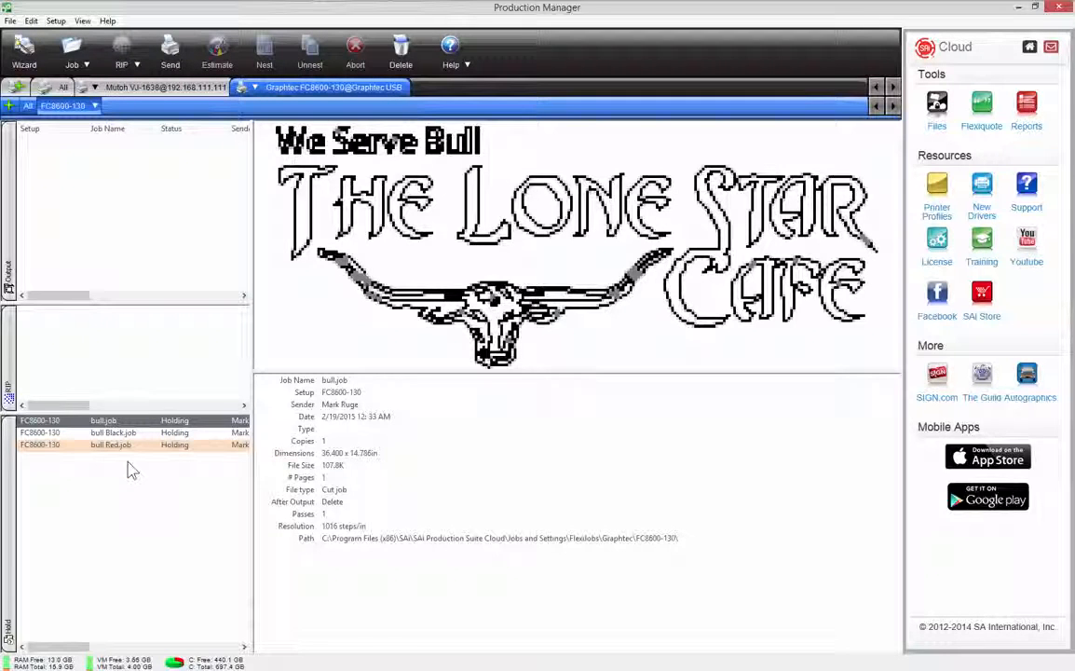
left_click(154, 528)
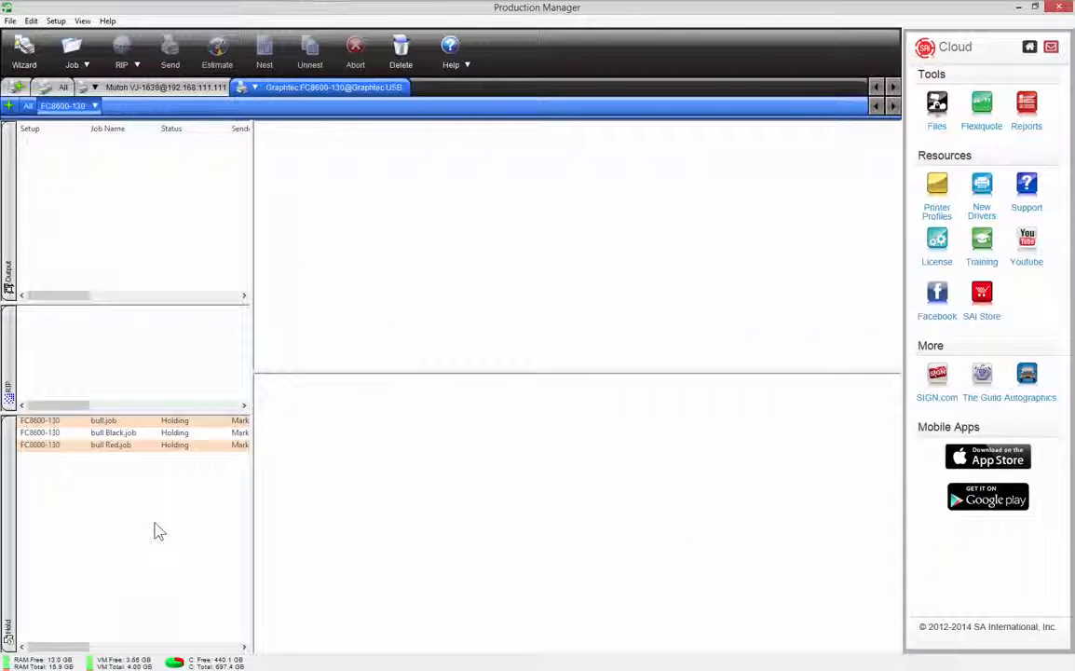
left_click(277, 13)
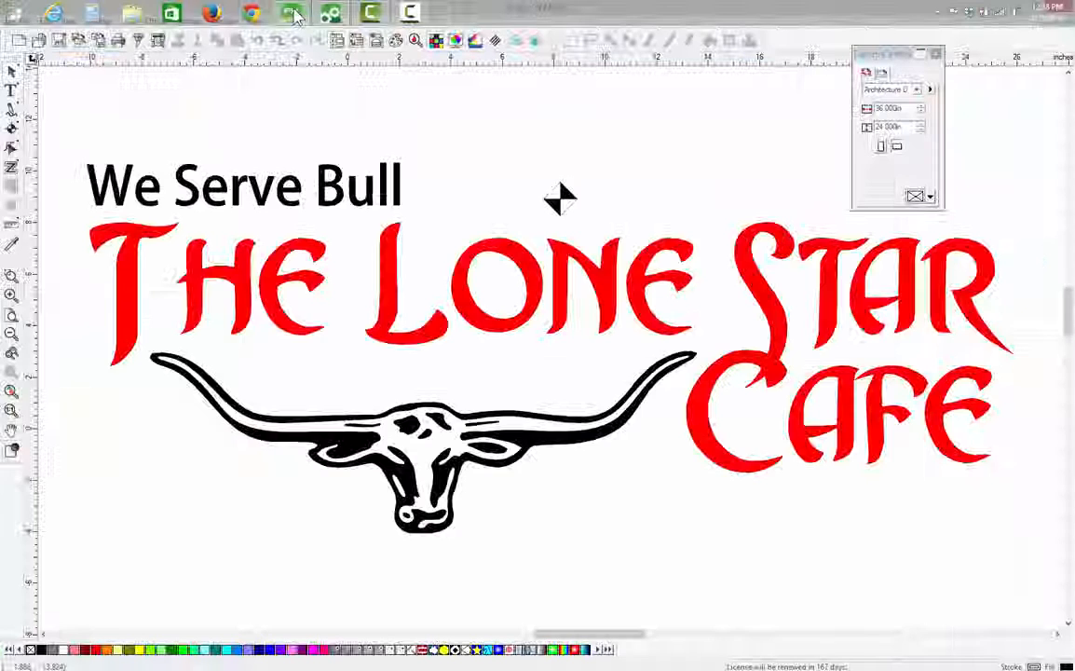